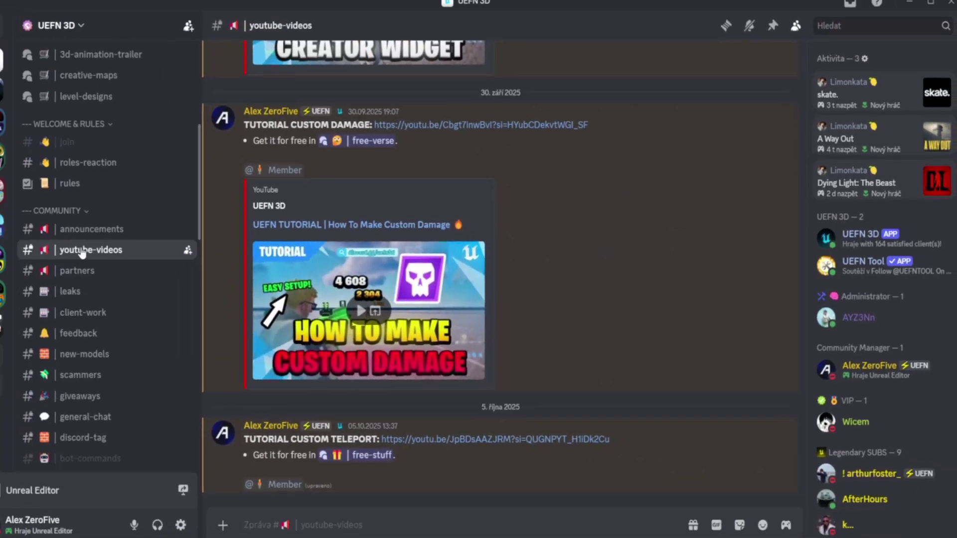
Step: Open the "Custom barrier textures" post in the free-stuff channel to reach the BarrierssNew.zip attachment
{"action": "scroll", "coordinate": [106, 249], "scroll_direction": "down", "scroll_amount": 10}
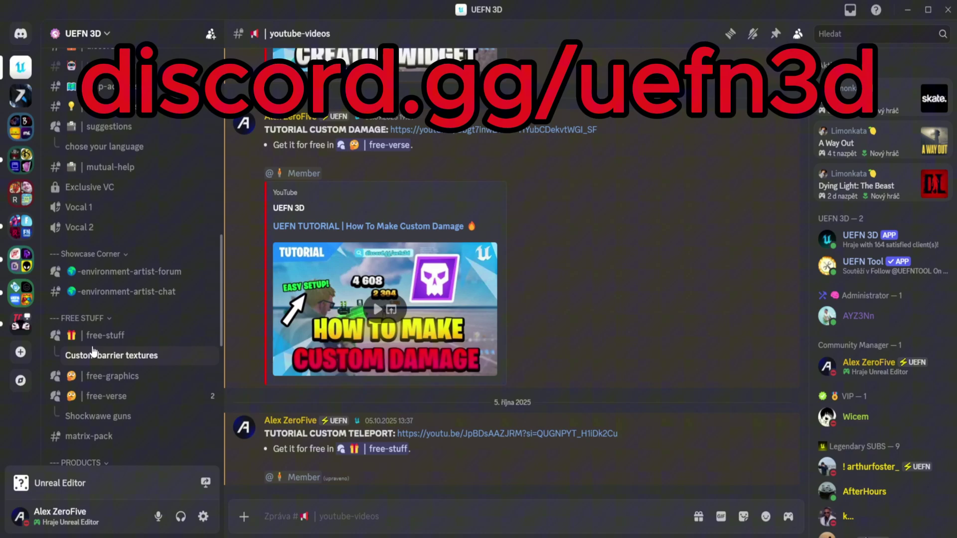
{"action": "left_click", "coordinate": [95, 336]}
{"action": "left_click", "coordinate": [366, 159]}
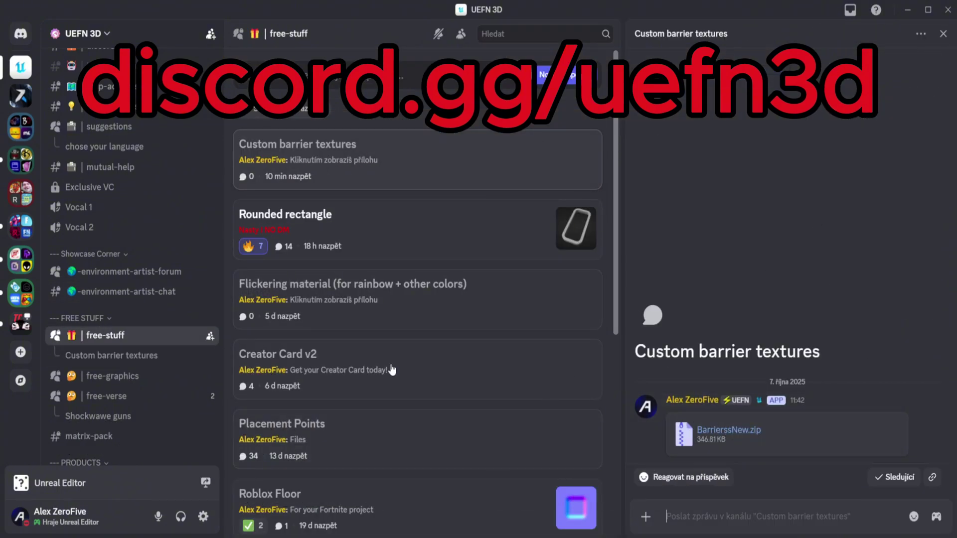
Step: Switch to File Explorer and locate the BarrierssNew folder in the downloads
{"action": "left_click", "coordinate": [290, 536]}
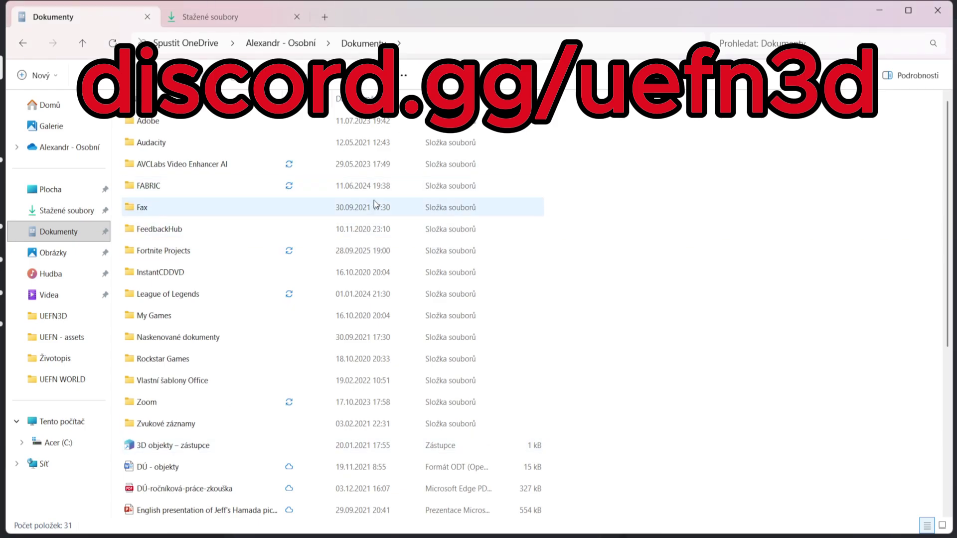
{"action": "left_click", "coordinate": [105, 234]}
{"action": "left_click", "coordinate": [234, 17]}
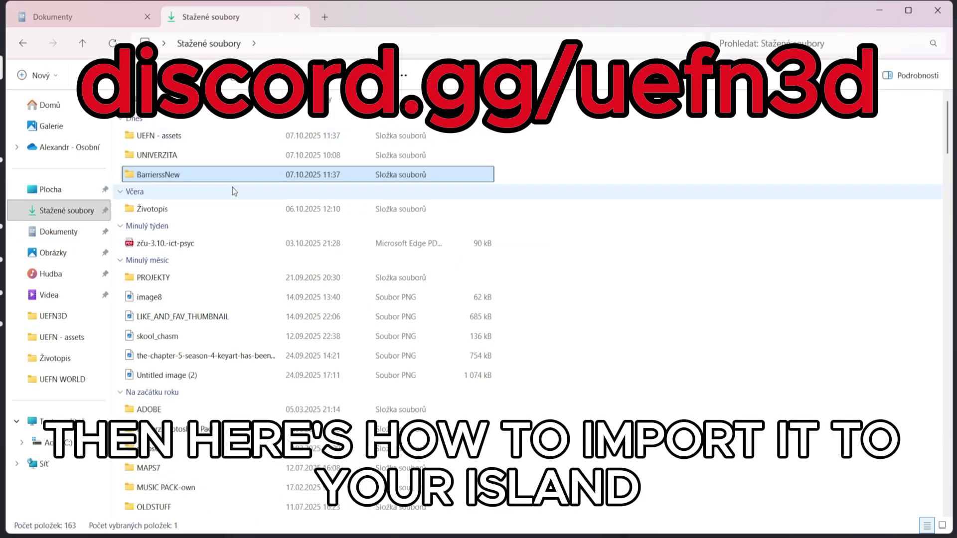
Step: Transfer the downloaded BarrierssNew folder into the Content folder of the RecordingWorld project under Documents > Fortnite Projects
{"action": "left_click", "coordinate": [55, 16]}
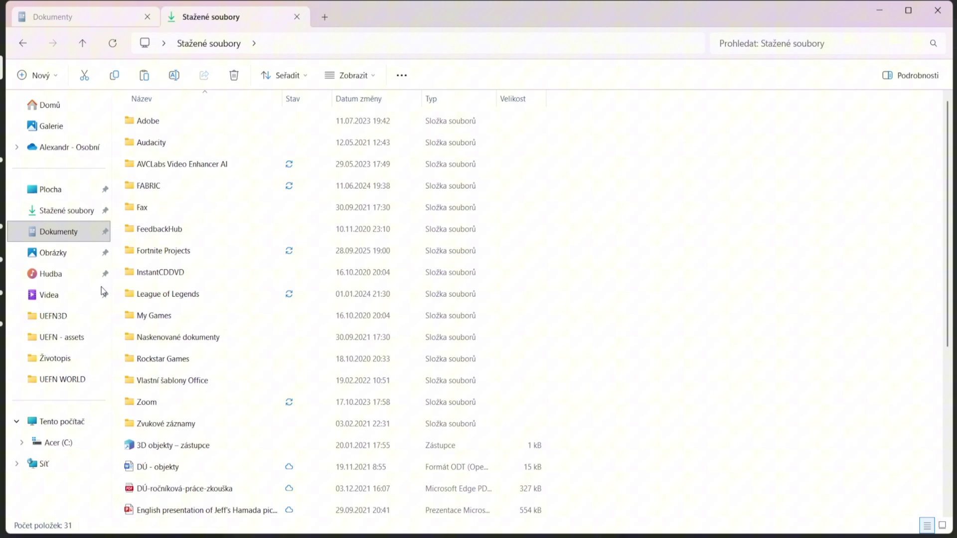
{"action": "double_click", "coordinate": [192, 230]}
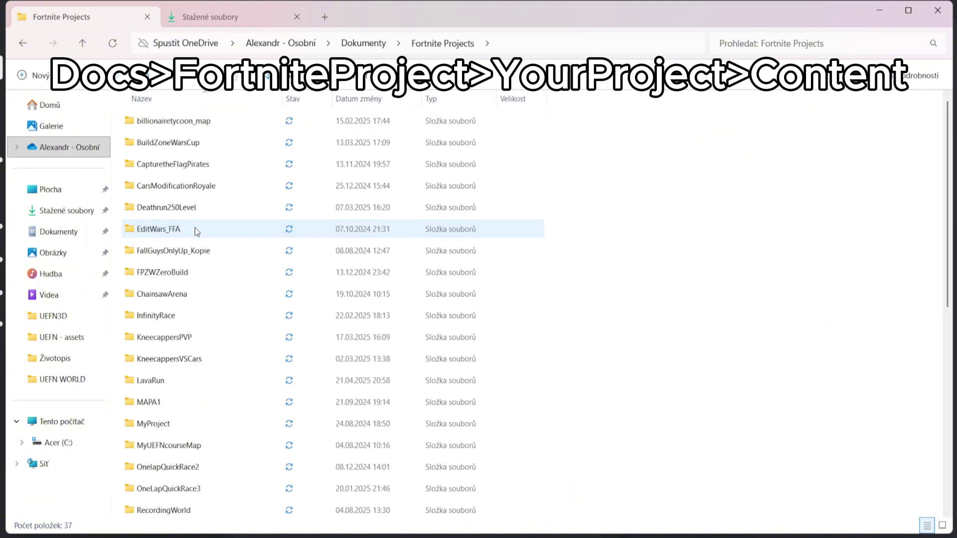
{"action": "scroll", "coordinate": [266, 309], "scroll_direction": "down", "scroll_amount": 6}
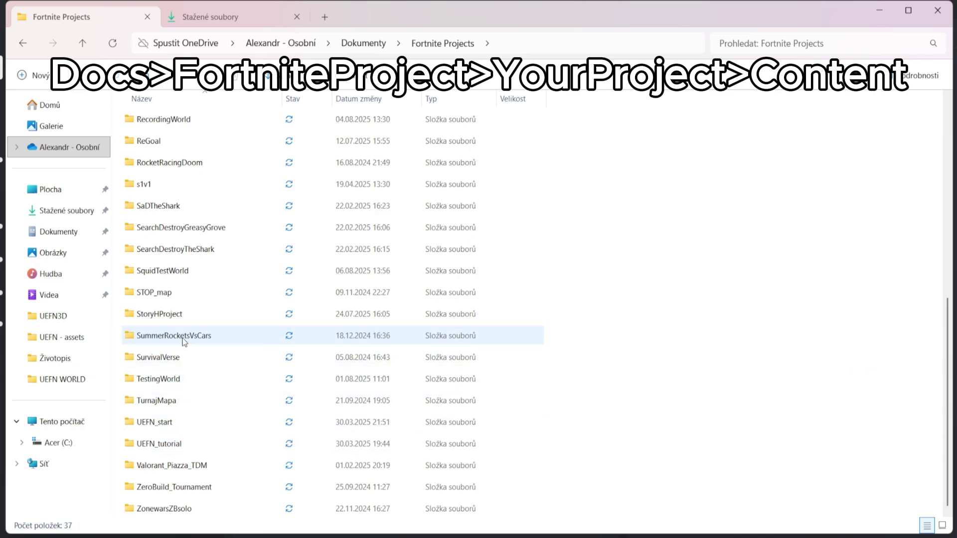
{"action": "double_click", "coordinate": [189, 128]}
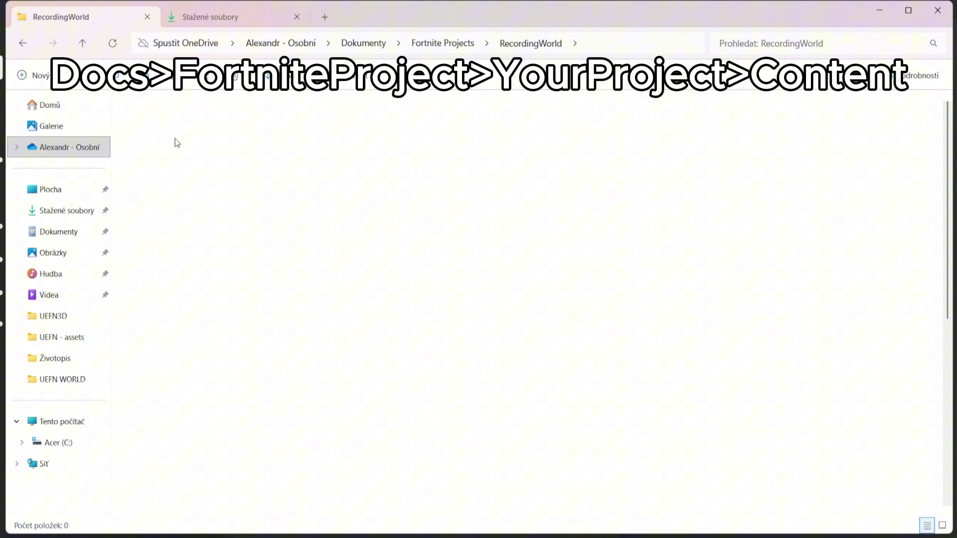
{"action": "double_click", "coordinate": [175, 142]}
{"action": "left_click", "coordinate": [210, 16]}
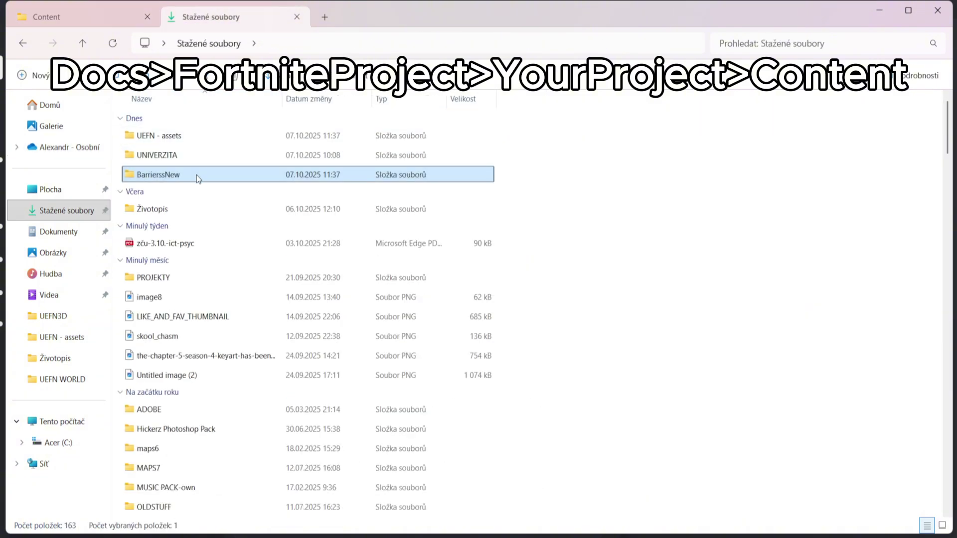
{"action": "left_click_drag", "start_coordinate": [197, 175], "coordinate": [629, 236]}
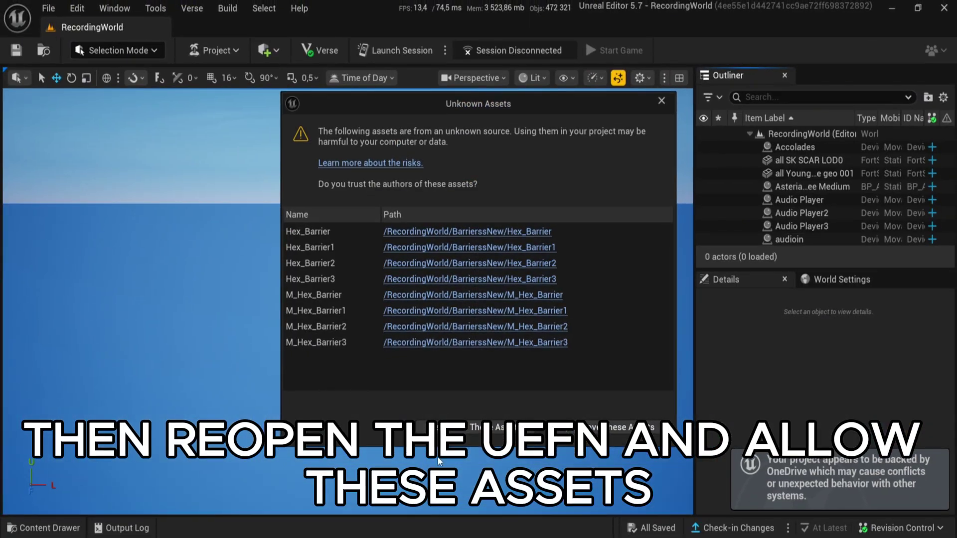
Step: Switch to Unreal Editor for Fortnite, allow the unknown barrier assets, and view the project's BarrierssNew folder
{"action": "left_click", "coordinate": [470, 431]}
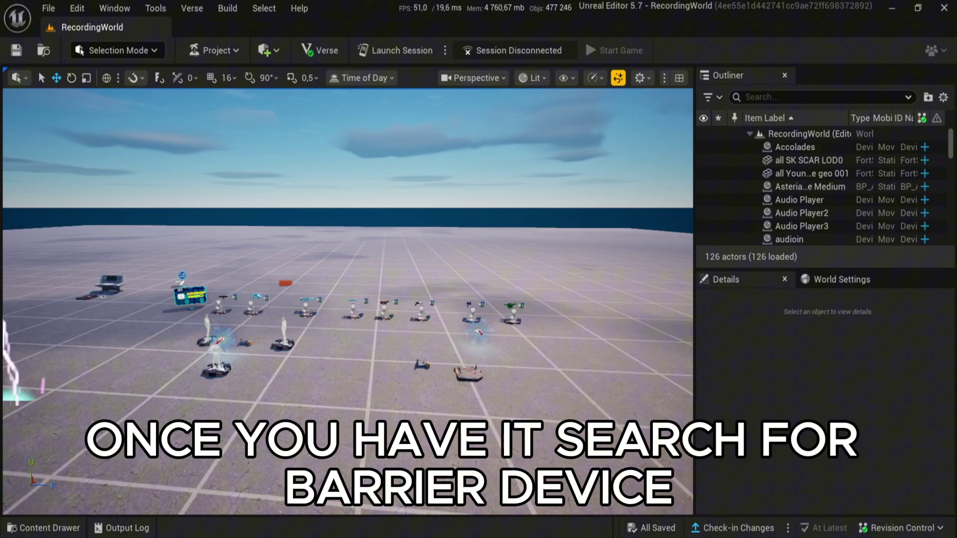
{"action": "key", "text": "ctrl+space"}
{"action": "double_click", "coordinate": [276, 439]}
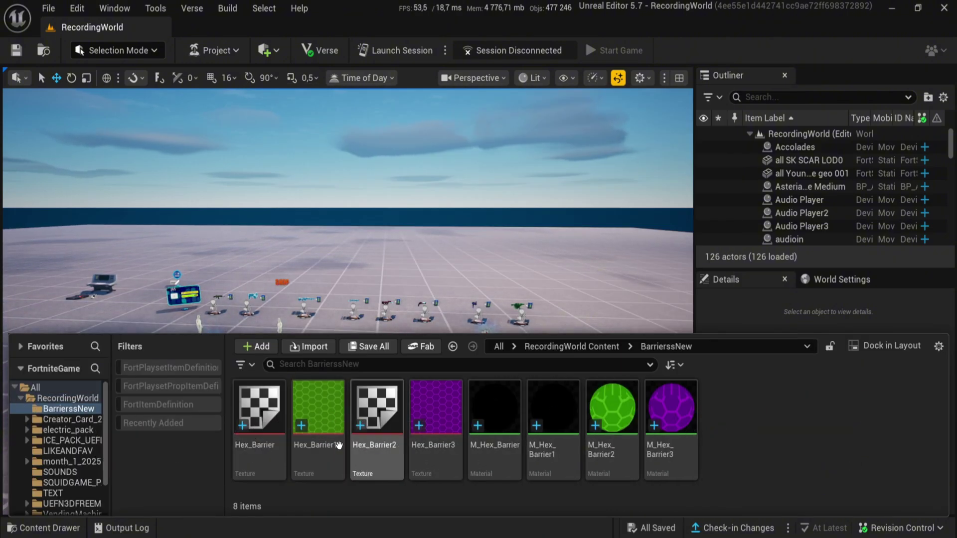
{"action": "mouse_move", "coordinate": [415, 264]}
{"action": "right_mouse_down"}
{"action": "mouse_move", "coordinate": [419, 299]}
{"action": "mouse_move", "coordinate": [414, 284]}
{"action": "mouse_move", "coordinate": [433, 290]}
{"action": "mouse_move", "coordinate": [433, 261]}
{"action": "right_mouse_up"}
Step: Search all content for "barrier" and place a Barrier Device on open ground in the level
{"action": "key", "text": "ctrl+space"}
{"action": "left_click", "coordinate": [57, 389]}
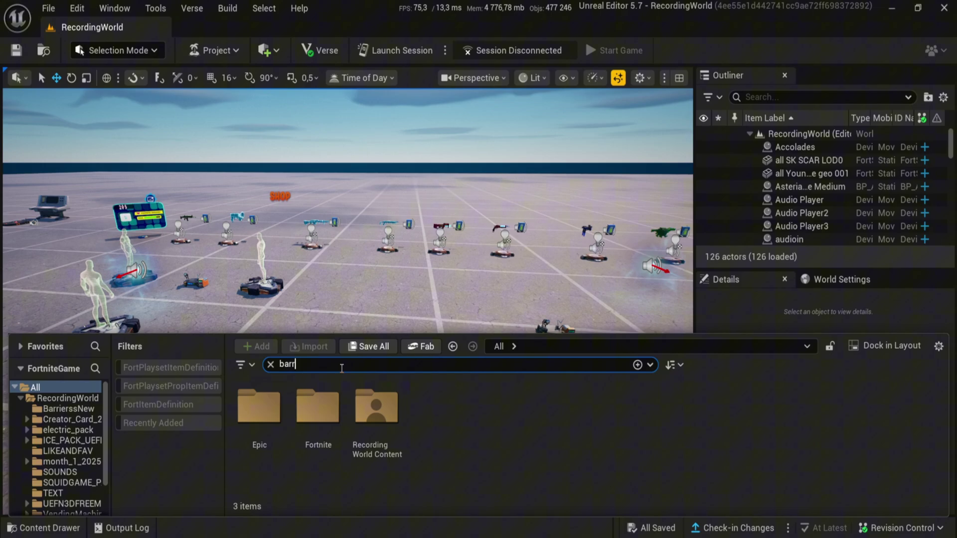
{"action": "left_click", "coordinate": [342, 368]}
{"action": "type", "text": "barrier"}
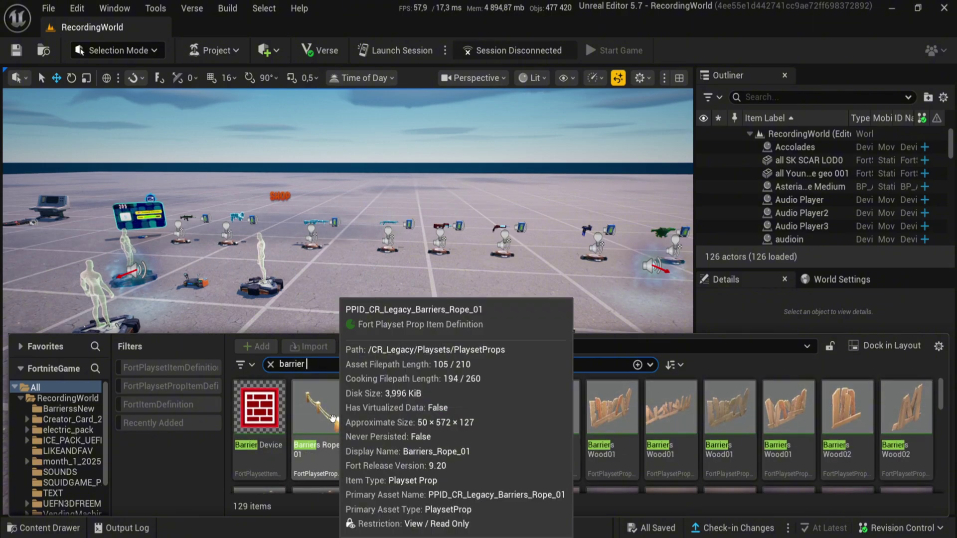
{"action": "left_click_drag", "start_coordinate": [259, 406], "coordinate": [373, 187]}
{"action": "right_click_drag", "start_coordinate": [372, 187], "coordinate": [279, 224]}
{"action": "right_click_drag", "start_coordinate": [373, 209], "coordinate": [381, 161]}
{"action": "left_click_drag", "start_coordinate": [355, 231], "coordinate": [348, 266]}
Step: Enlarge the barrier to a depth of about 1.93 and a width of about 1.64
{"action": "scroll", "coordinate": [765, 439], "scroll_direction": "down", "scroll_amount": 4}
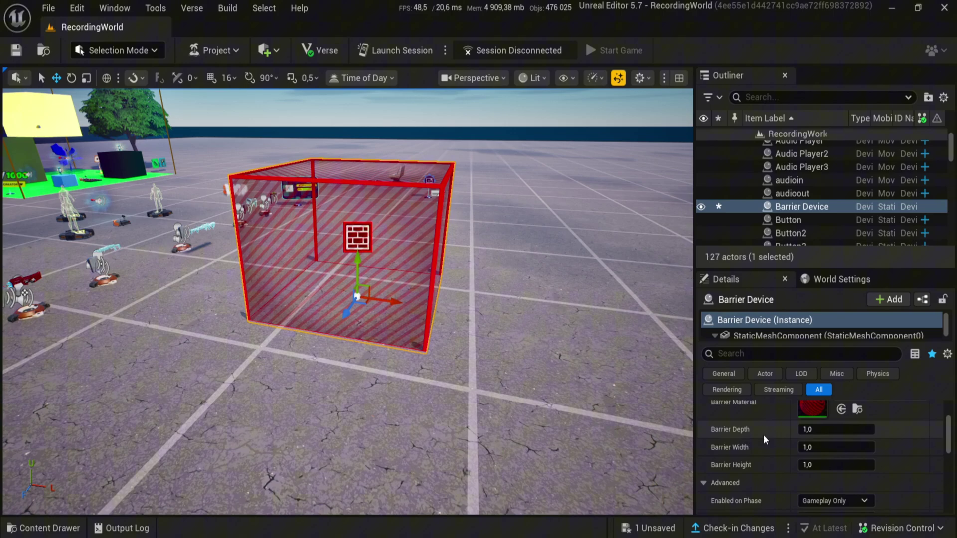
{"action": "left_click_drag", "start_coordinate": [818, 433], "coordinate": [857, 447]}
{"action": "right_click_drag", "start_coordinate": [357, 280], "coordinate": [249, 254]}
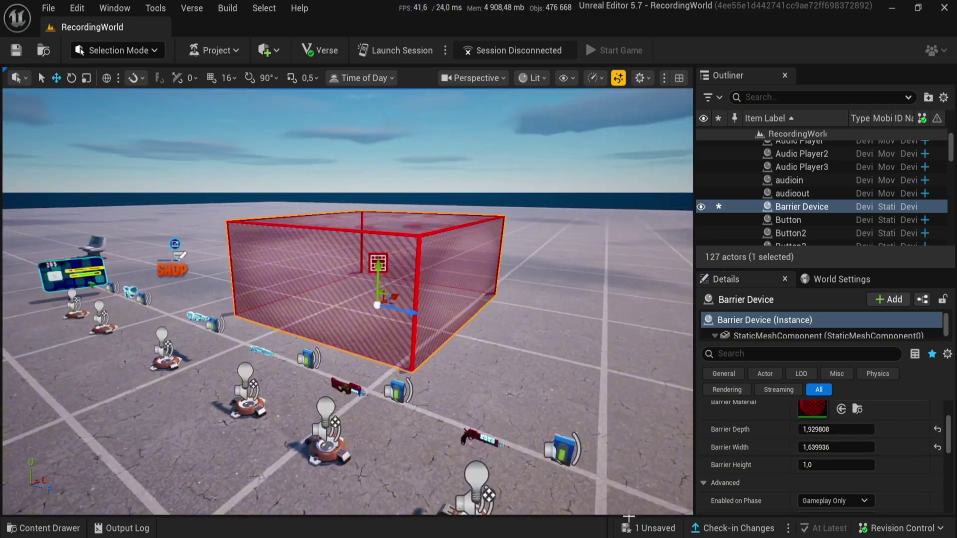
Step: Try the Hollow Box and Cylinder zone shapes on the barrier and set the shape back to Box
{"action": "scroll", "coordinate": [797, 493], "scroll_direction": "down", "scroll_amount": 3}
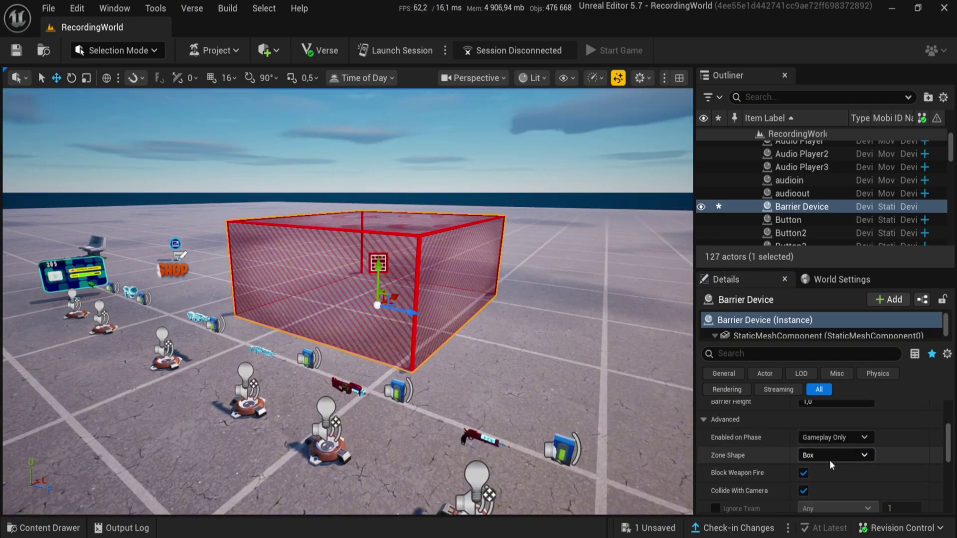
{"action": "left_click", "coordinate": [830, 459]}
{"action": "left_click", "coordinate": [823, 481]}
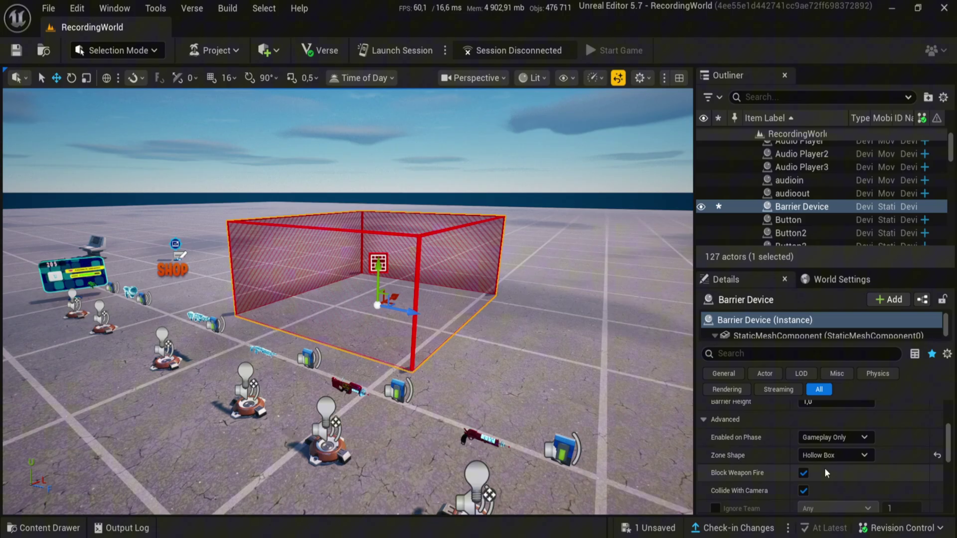
{"action": "left_click", "coordinate": [829, 456]}
{"action": "left_click", "coordinate": [825, 492]}
{"action": "right_click_drag", "start_coordinate": [548, 314], "coordinate": [554, 247]}
{"action": "key", "text": "w"}
{"action": "key", "text": "s"}
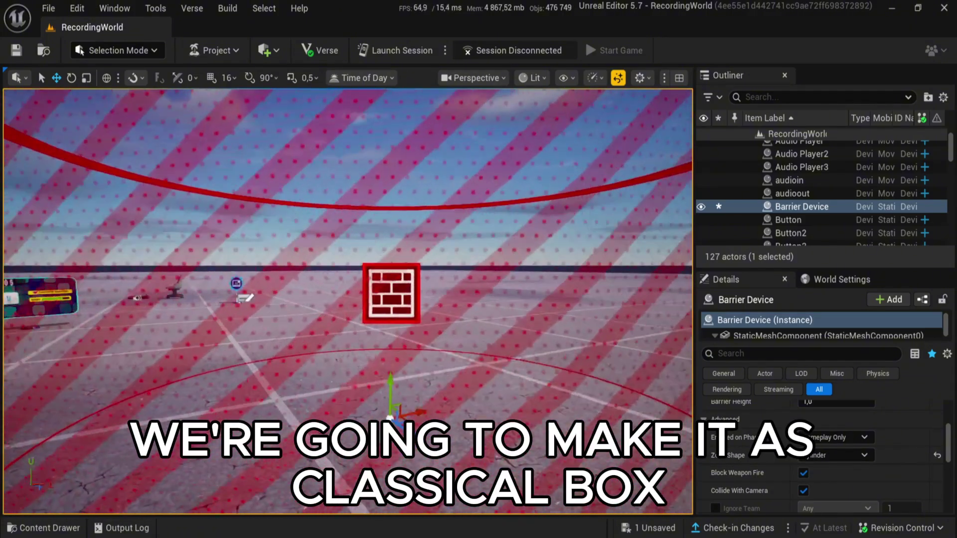
{"action": "key", "text": "f"}
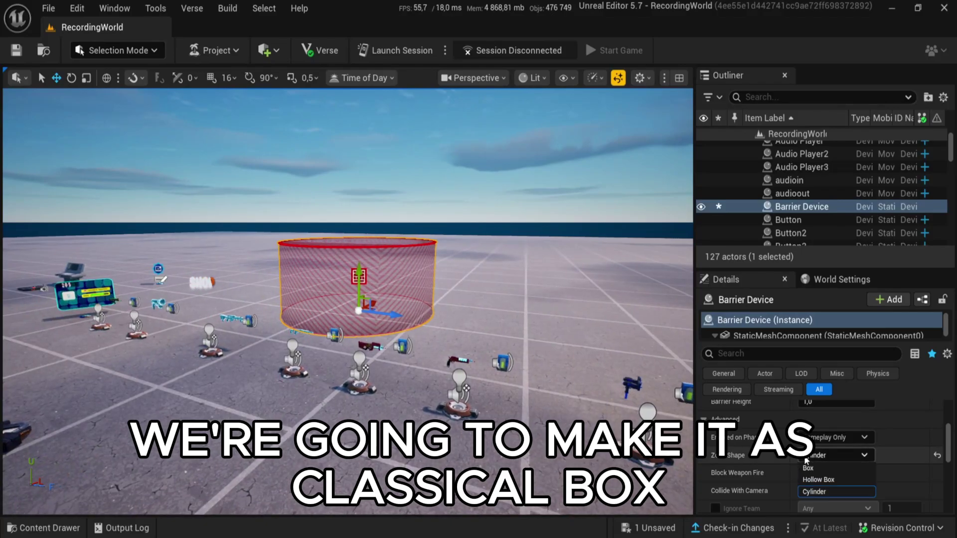
{"action": "left_click", "coordinate": [813, 467]}
Step: Examine the barrier's advanced options, including Shrink To Allow Building, and its function bindings
{"action": "scroll", "coordinate": [777, 446], "scroll_direction": "down", "scroll_amount": 1}
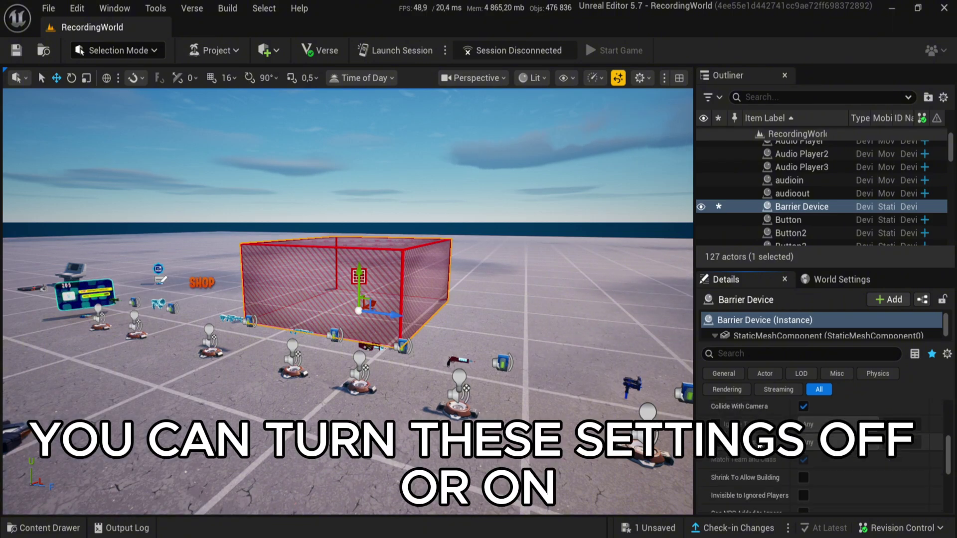
{"action": "scroll", "coordinate": [771, 444], "scroll_direction": "down", "scroll_amount": 2}
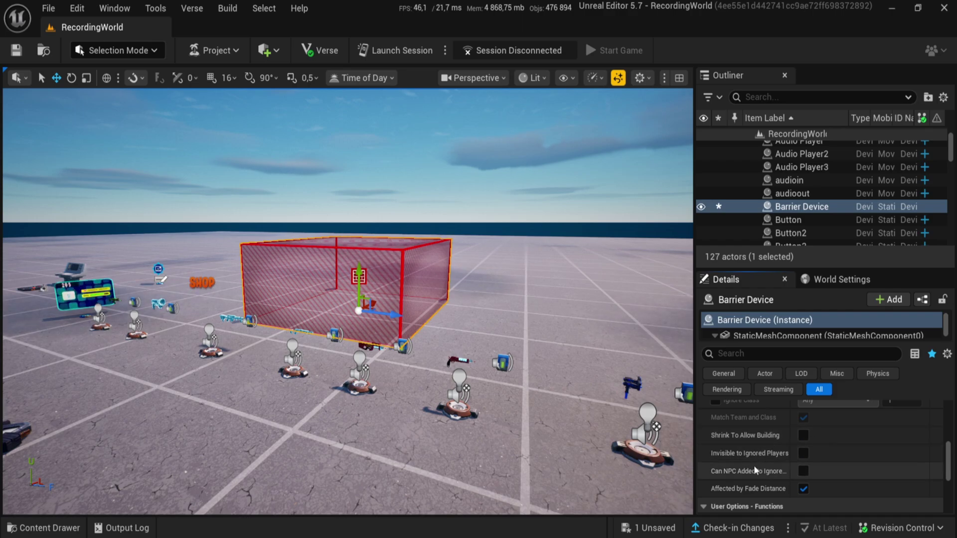
{"action": "scroll", "coordinate": [761, 459], "scroll_direction": "down", "scroll_amount": 2}
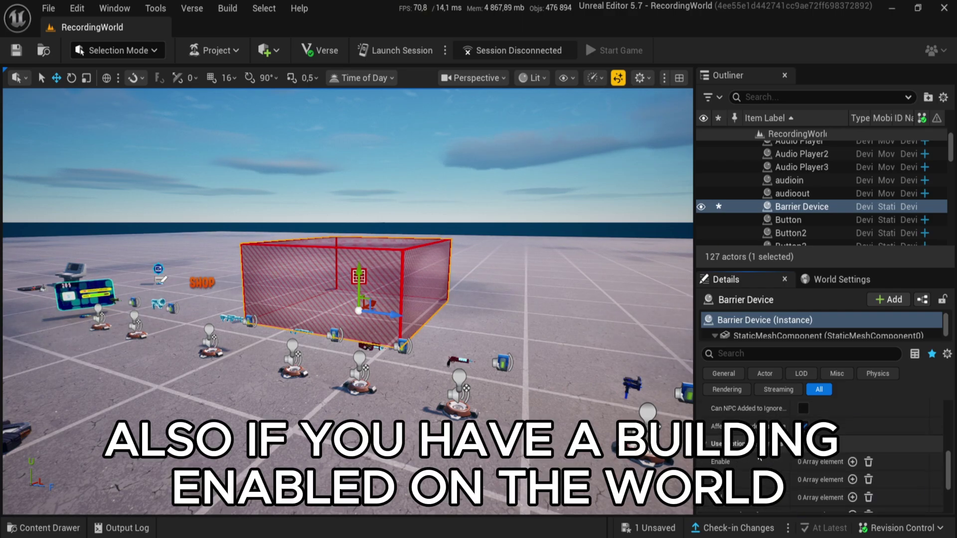
{"action": "scroll", "coordinate": [737, 468], "scroll_direction": "down", "scroll_amount": 1}
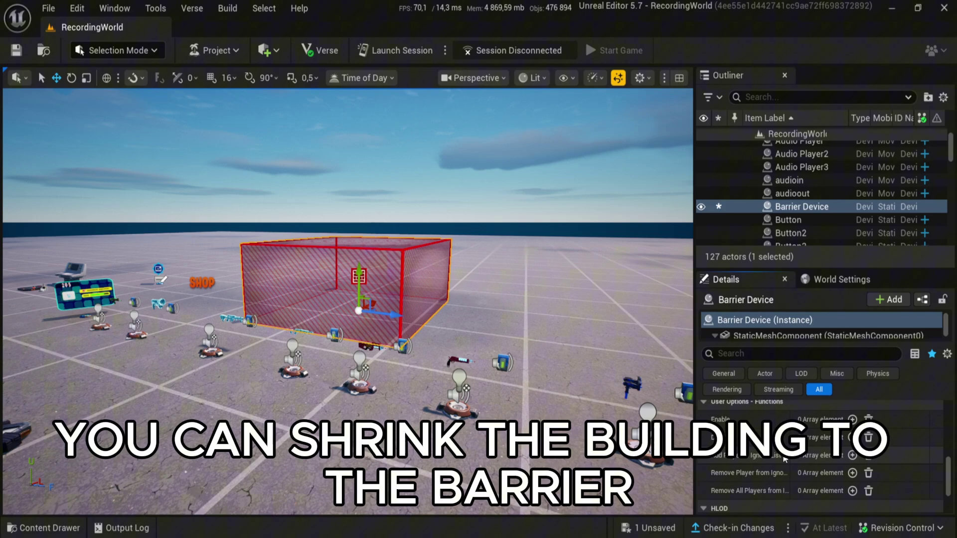
{"action": "scroll", "coordinate": [837, 459], "scroll_direction": "up", "scroll_amount": 10}
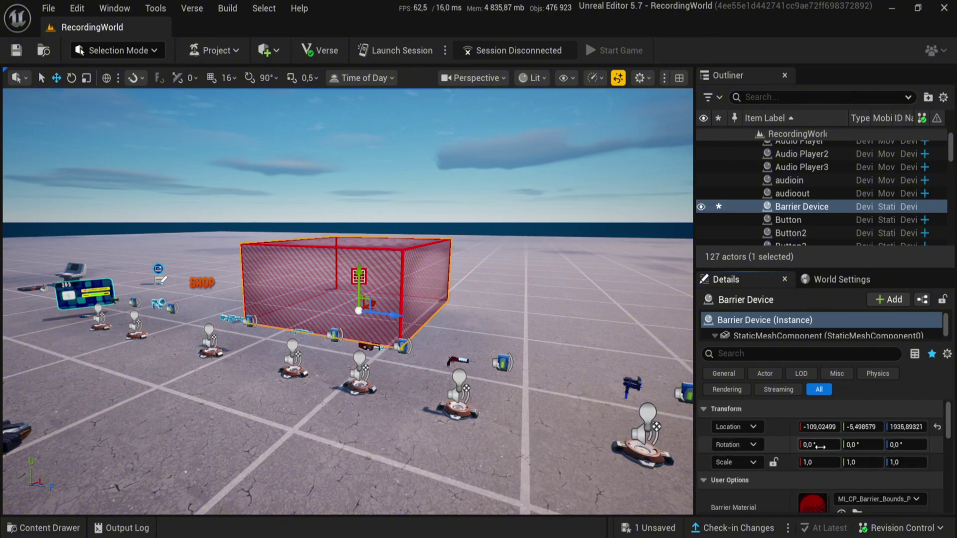
Step: Clear the Barrier Material so the barrier has no texture, and inspect it in the viewport
{"action": "scroll", "coordinate": [838, 459], "scroll_direction": "down", "scroll_amount": 2}
{"action": "left_click", "coordinate": [870, 458]}
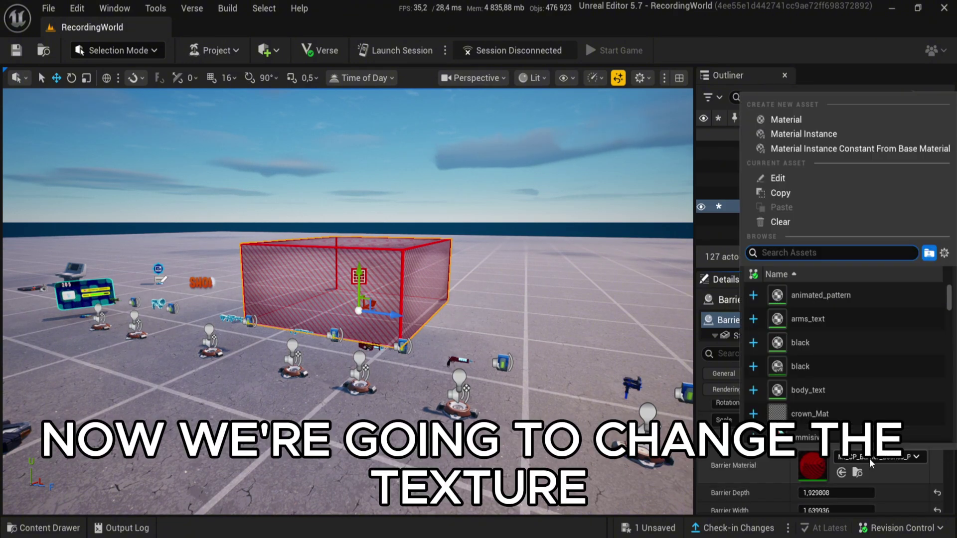
{"action": "left_click", "coordinate": [765, 221]}
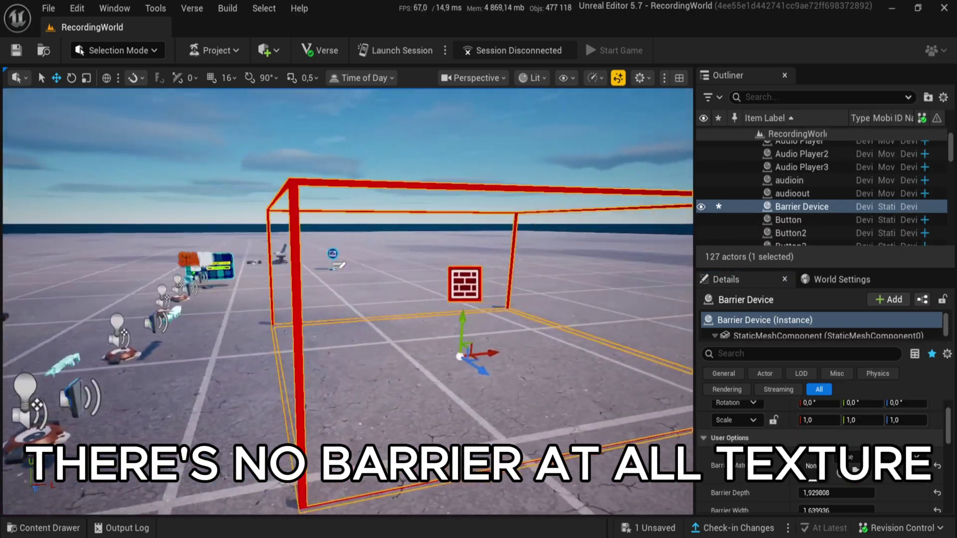
{"action": "right_click_drag", "start_coordinate": [348, 302], "coordinate": [498, 289]}
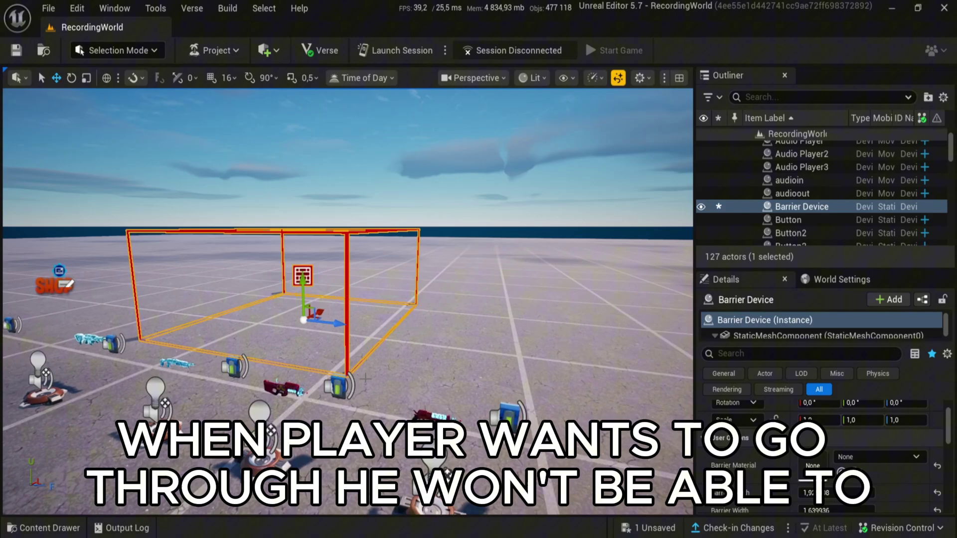
Step: Clear the content search and open the BarrierssNew folder of the RecordingWorld project
{"action": "key", "text": "ctrl+space"}
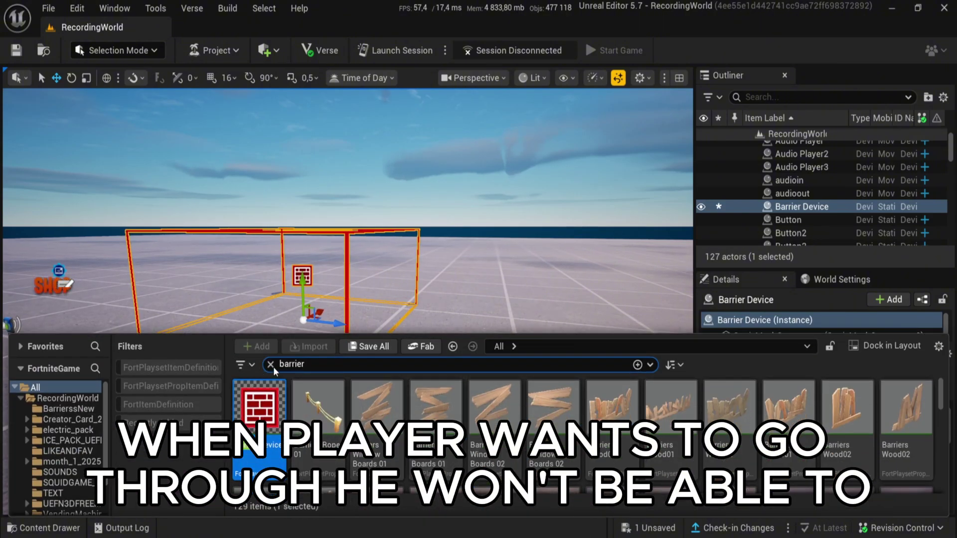
{"action": "left_click", "coordinate": [272, 366]}
{"action": "left_click", "coordinate": [90, 398]}
{"action": "double_click", "coordinate": [276, 442]}
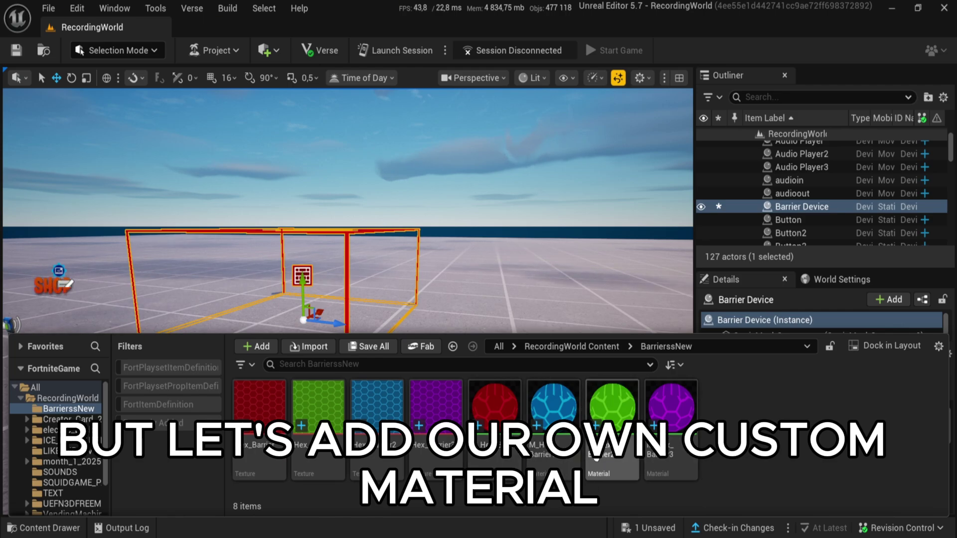
Step: Try M_Hex_Barrier1 as the Barrier Material and inspect the barrier's faces up close
{"action": "left_click_drag", "start_coordinate": [596, 457], "coordinate": [812, 462]}
{"action": "right_click_drag", "start_coordinate": [347, 301], "coordinate": [548, 301]}
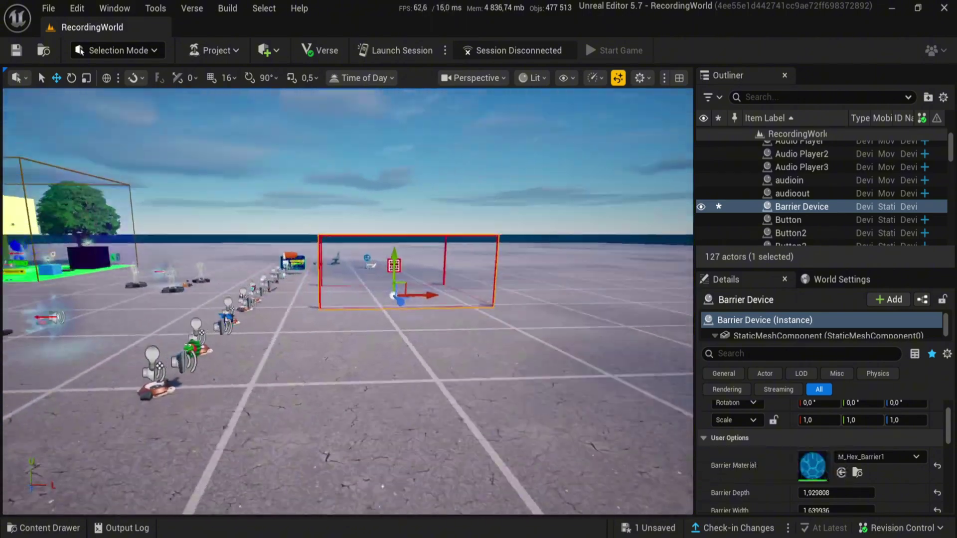
{"action": "right_click_drag", "start_coordinate": [410, 407], "coordinate": [573, 407]}
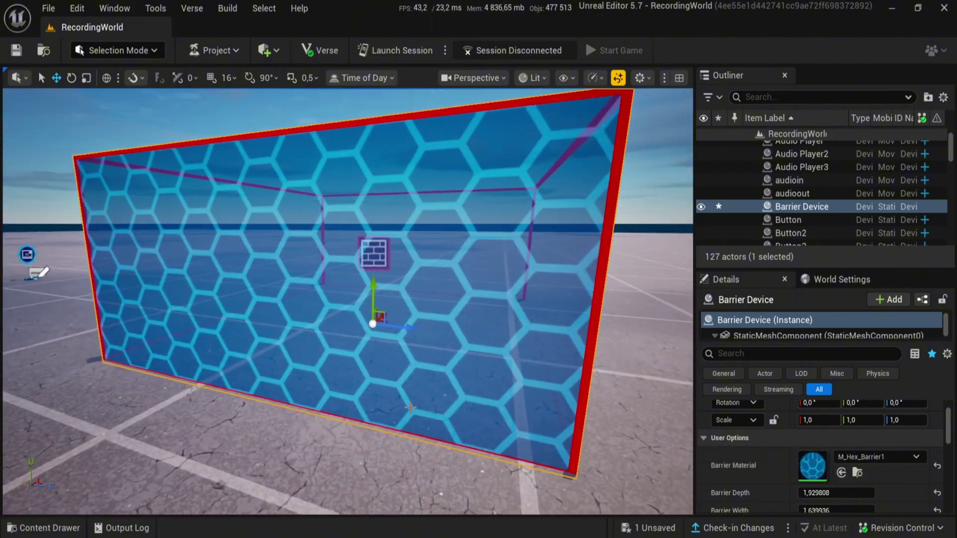
Step: Assign the red M_Hex_Barrier material from the BarrierssNew folder as the Barrier Material
{"action": "key", "text": "ctrl+space"}
{"action": "left_click_drag", "start_coordinate": [500, 395], "coordinate": [815, 468]}
{"action": "right_click_drag", "start_coordinate": [578, 506], "coordinate": [621, 489]}
Step: Remove the entry from the barrier's Enable function and add an empty binding entry to its Disable function
{"action": "scroll", "coordinate": [758, 459], "scroll_direction": "down", "scroll_amount": 10}
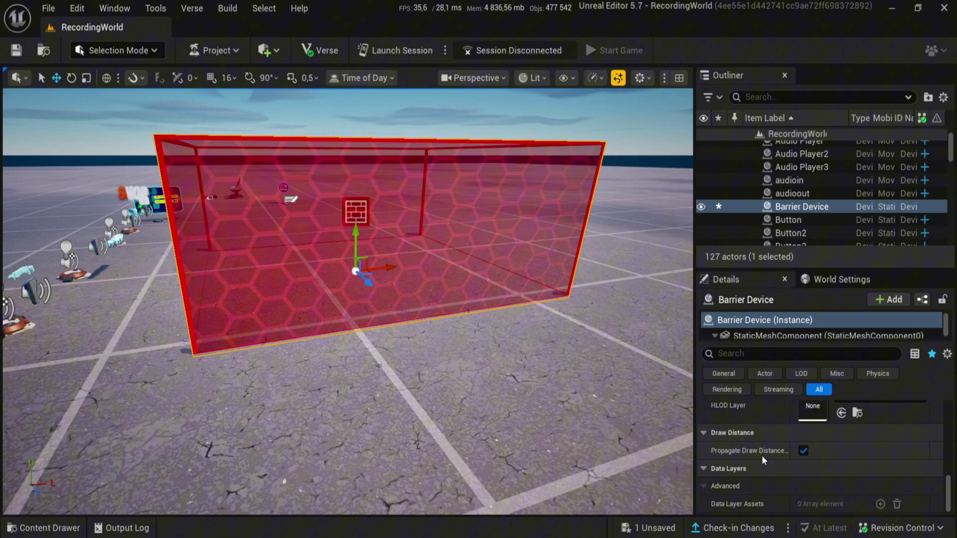
{"action": "scroll", "coordinate": [766, 465], "scroll_direction": "up", "scroll_amount": 1}
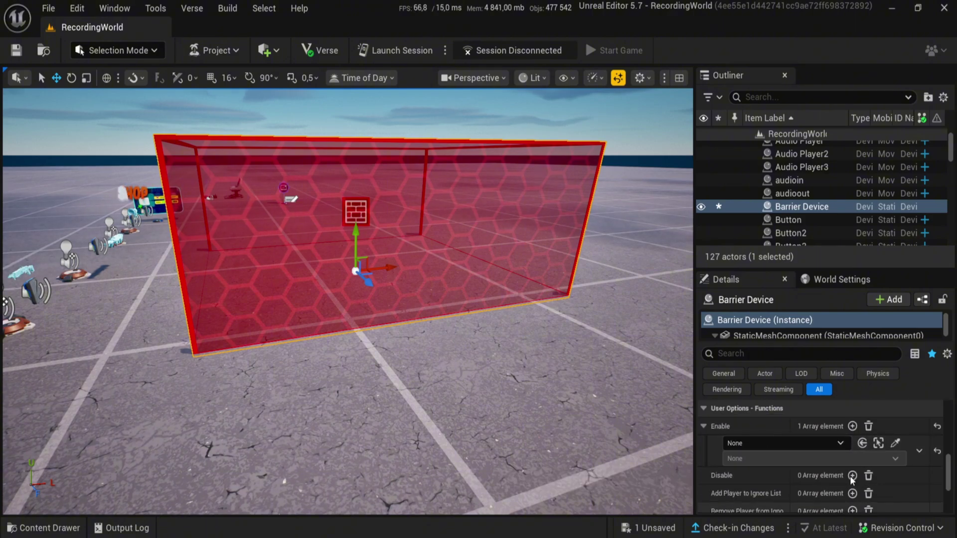
{"action": "left_click", "coordinate": [868, 426]}
{"action": "left_click", "coordinate": [853, 444]}
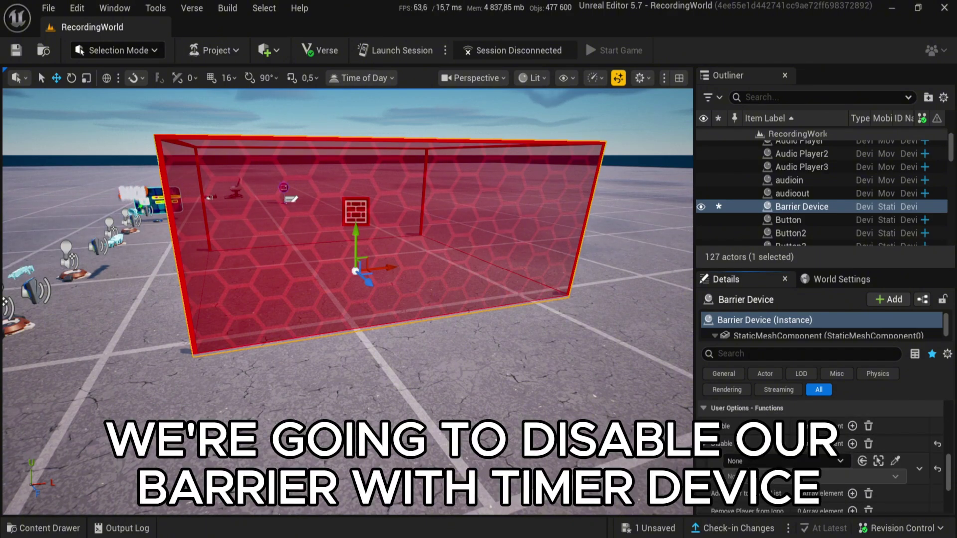
Step: Search all content for "time devi" and place a Timer Device on the ground beside the barrier
{"action": "key", "text": "f"}
{"action": "key", "text": "ctrl+space"}
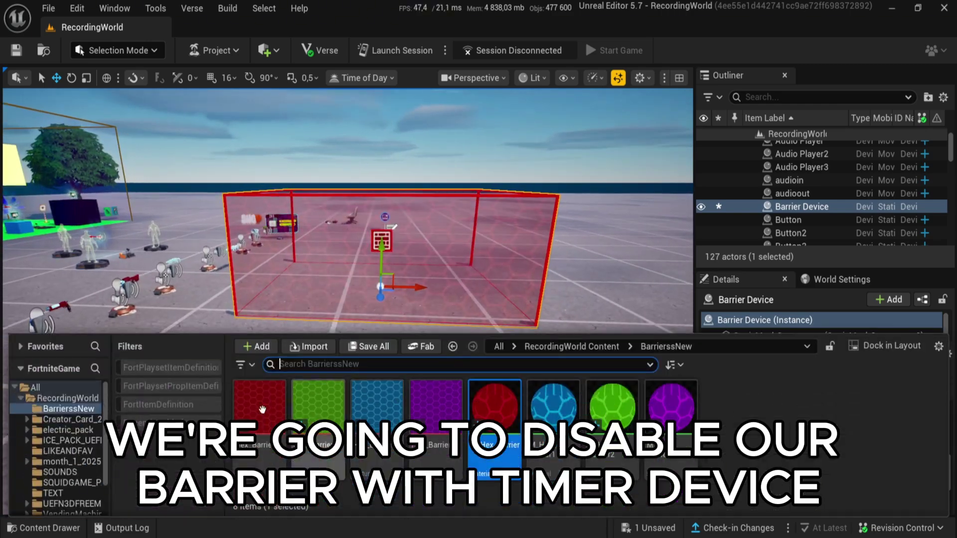
{"action": "left_click", "coordinate": [35, 388]}
{"action": "left_click", "coordinate": [321, 370]}
{"action": "type", "text": "t"}
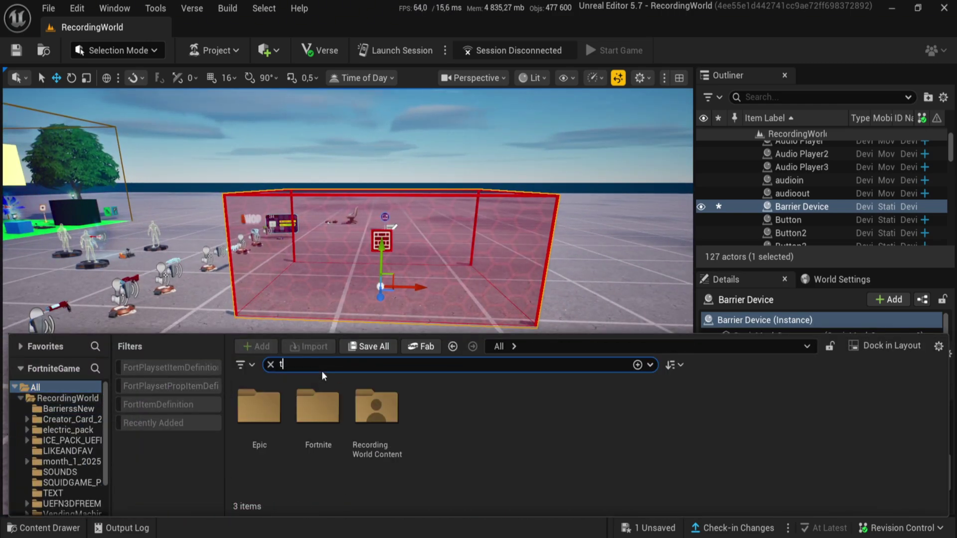
{"action": "type", "text": "ime"}
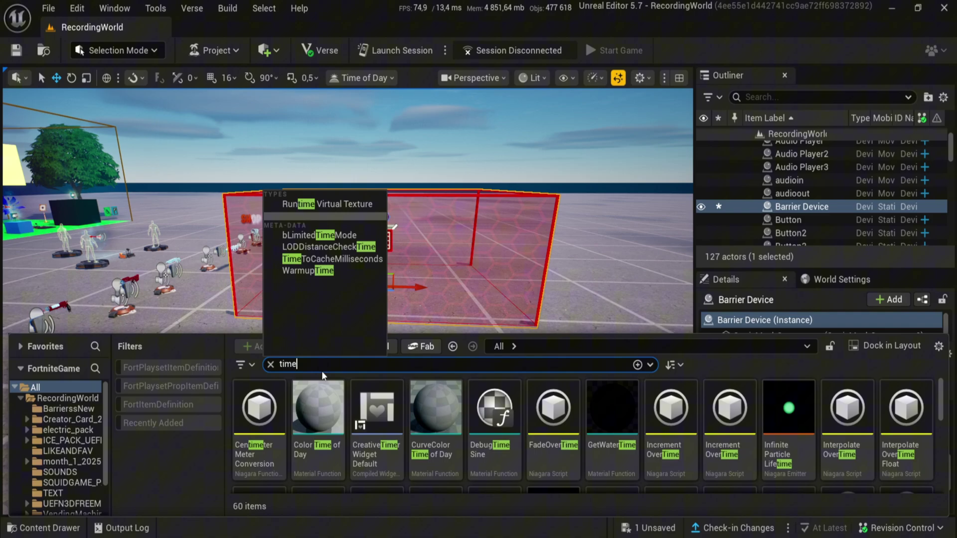
{"action": "type", "text": " devi"}
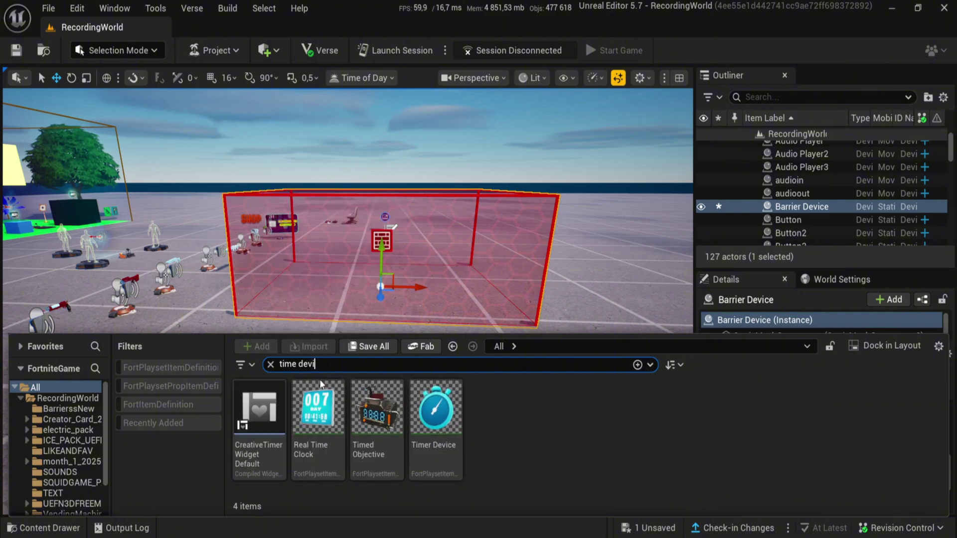
{"action": "left_click", "coordinate": [435, 408]}
{"action": "left_click_drag", "start_coordinate": [298, 311], "coordinate": [340, 359]}
{"action": "right_click_drag", "start_coordinate": [340, 359], "coordinate": [439, 409]}
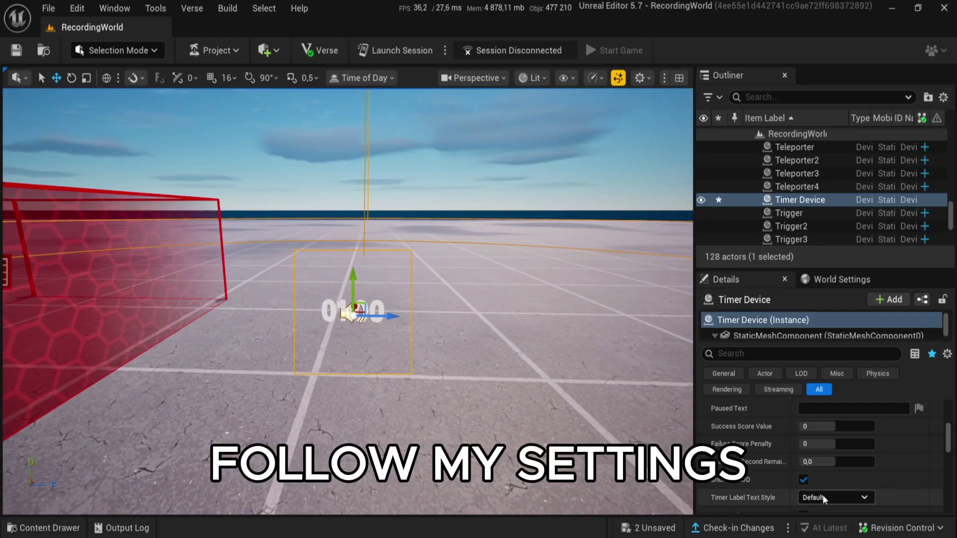
Step: Set the timer's Duration to 12 seconds
{"action": "scroll", "coordinate": [822, 495], "scroll_direction": "up", "scroll_amount": 5}
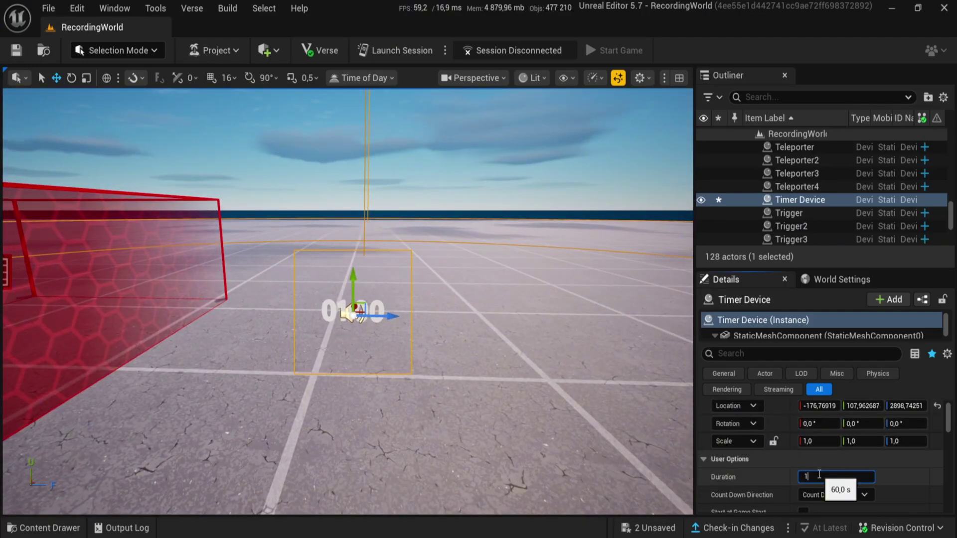
{"action": "type", "text": "2"}
{"action": "key", "text": "Return"}
Step: Enable Start at Game Start on the timer, set Can Interact to No and turn off Show on HUD
{"action": "scroll", "coordinate": [785, 467], "scroll_direction": "down", "scroll_amount": 3}
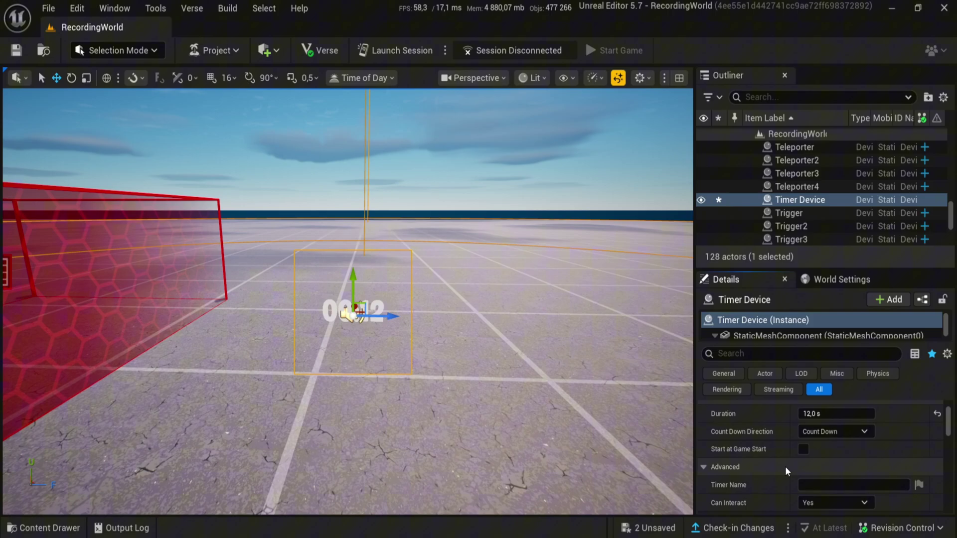
{"action": "scroll", "coordinate": [792, 432], "scroll_direction": "down", "scroll_amount": 5}
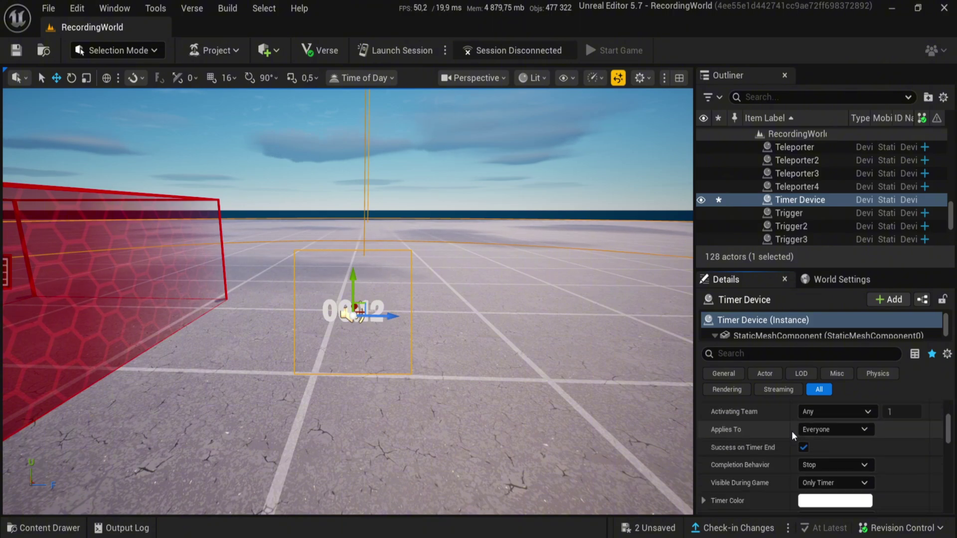
{"action": "scroll", "coordinate": [793, 451], "scroll_direction": "down", "scroll_amount": 6}
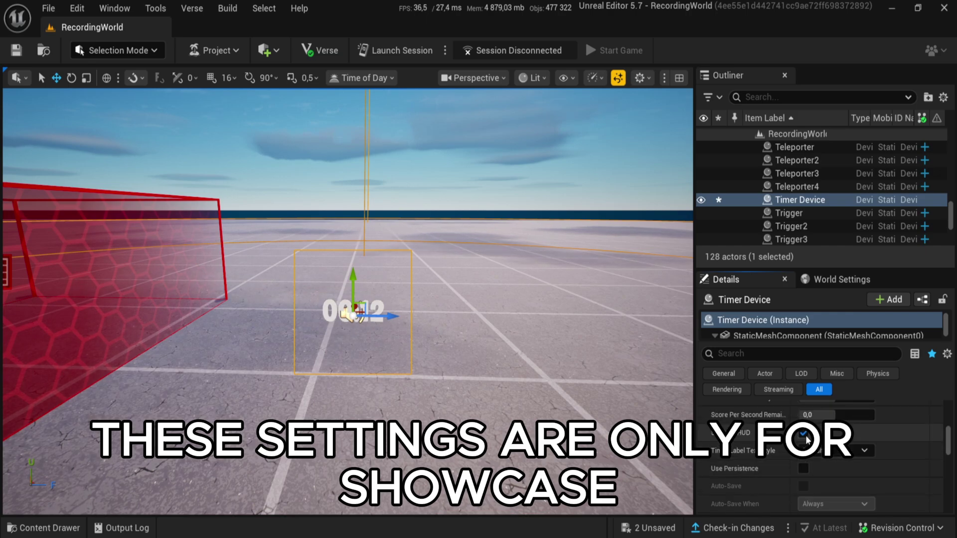
{"action": "scroll", "coordinate": [807, 438], "scroll_direction": "down", "scroll_amount": 8}
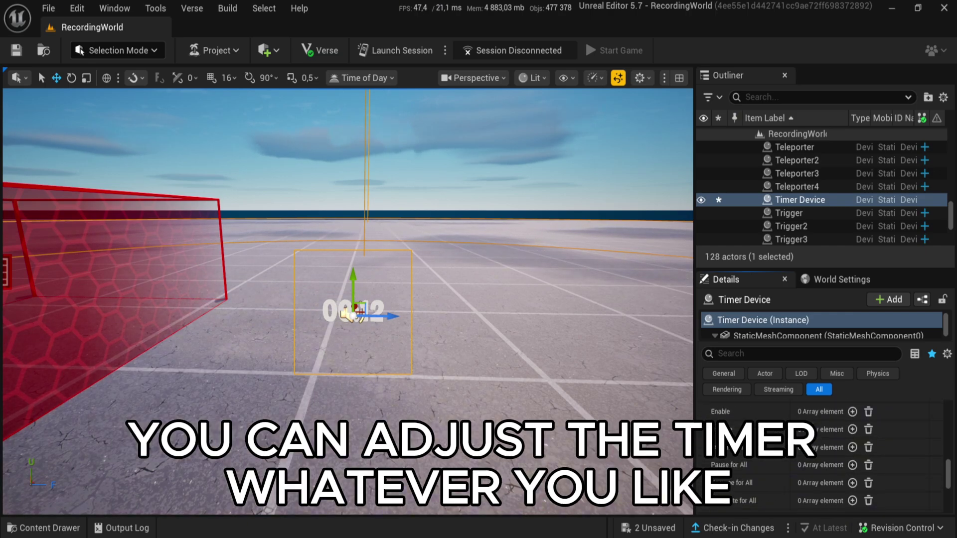
{"action": "scroll", "coordinate": [817, 449], "scroll_direction": "down", "scroll_amount": 5}
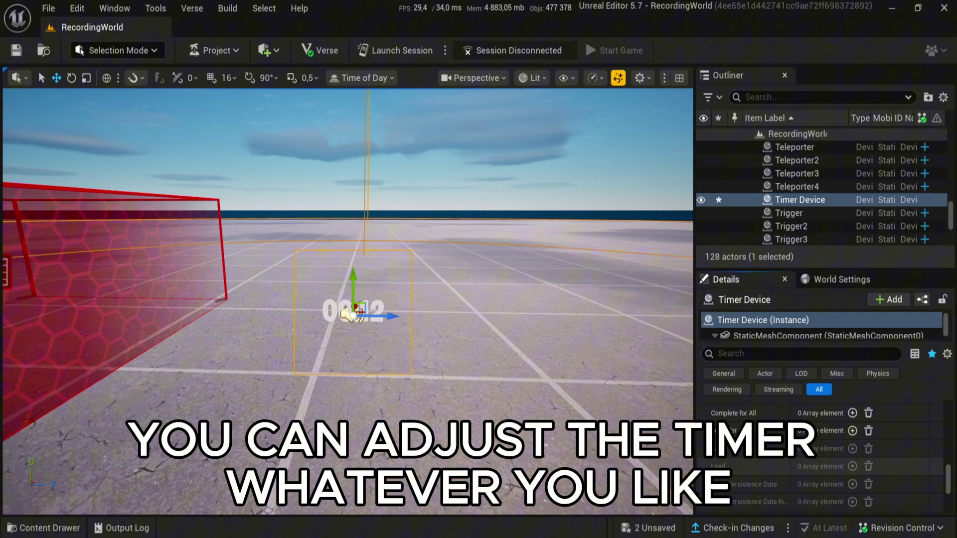
{"action": "scroll", "coordinate": [817, 449], "scroll_direction": "up", "scroll_amount": 2}
{"action": "scroll", "coordinate": [822, 448], "scroll_direction": "up", "scroll_amount": 2}
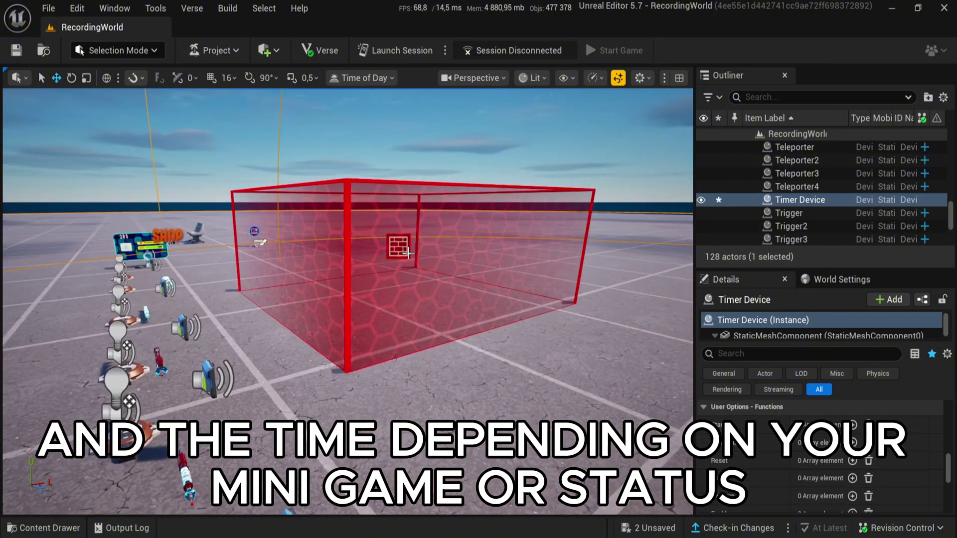
Step: Bind the barrier's Disable function to the Timer Device with the On Success event
{"action": "left_click", "coordinate": [407, 253]}
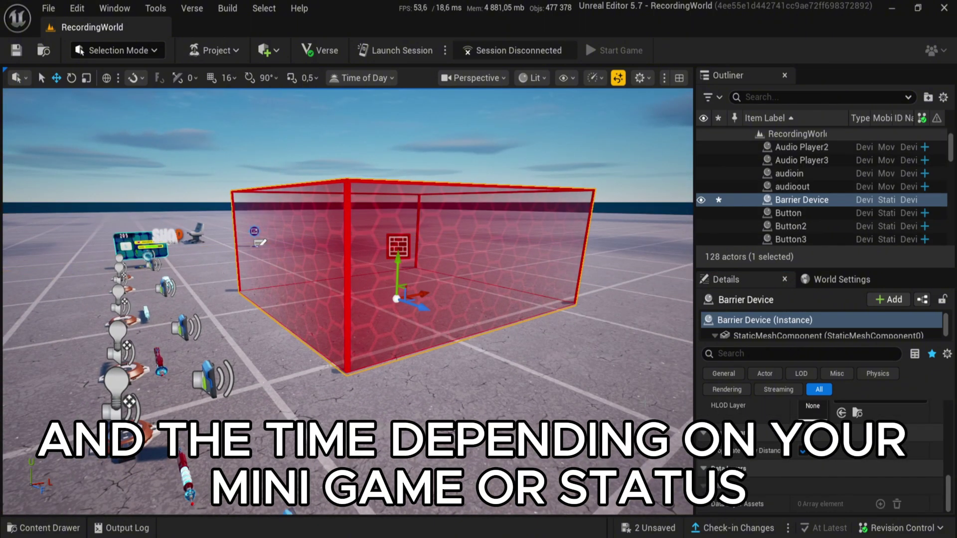
{"action": "scroll", "coordinate": [875, 451], "scroll_direction": "up", "scroll_amount": 4}
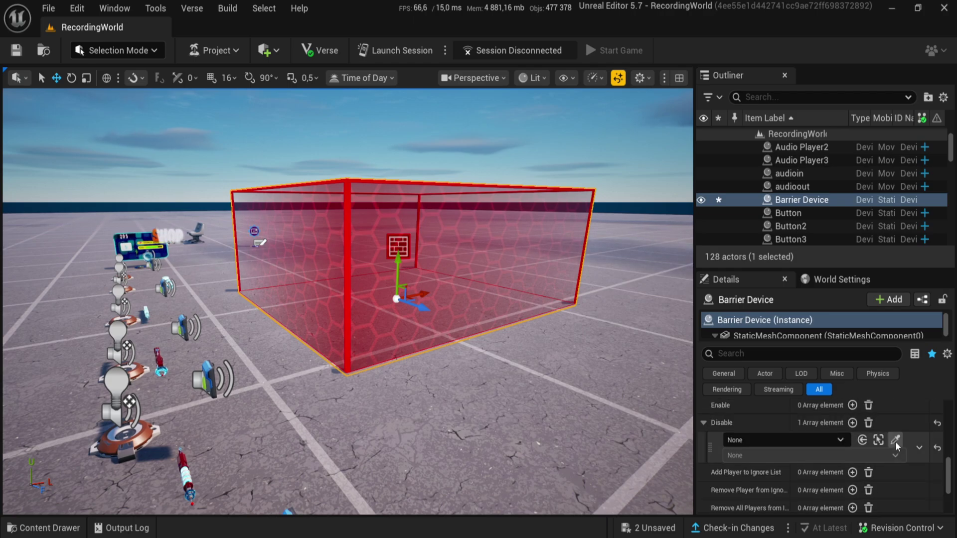
{"action": "left_click", "coordinate": [895, 440]}
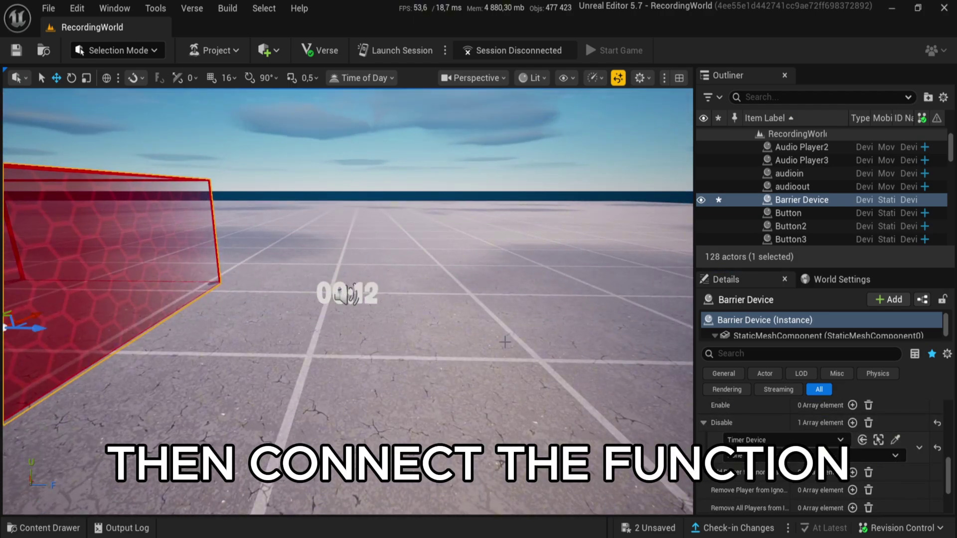
{"action": "left_click", "coordinate": [750, 455]}
{"action": "left_click", "coordinate": [762, 382]}
Step: Search all content for "troph" and place the FNCS Trophy Prop Gallery item inside the barrier
{"action": "right_click_drag", "start_coordinate": [585, 387], "coordinate": [241, 397]}
{"action": "key", "text": "w"}
{"action": "key", "text": "ctrl+space"}
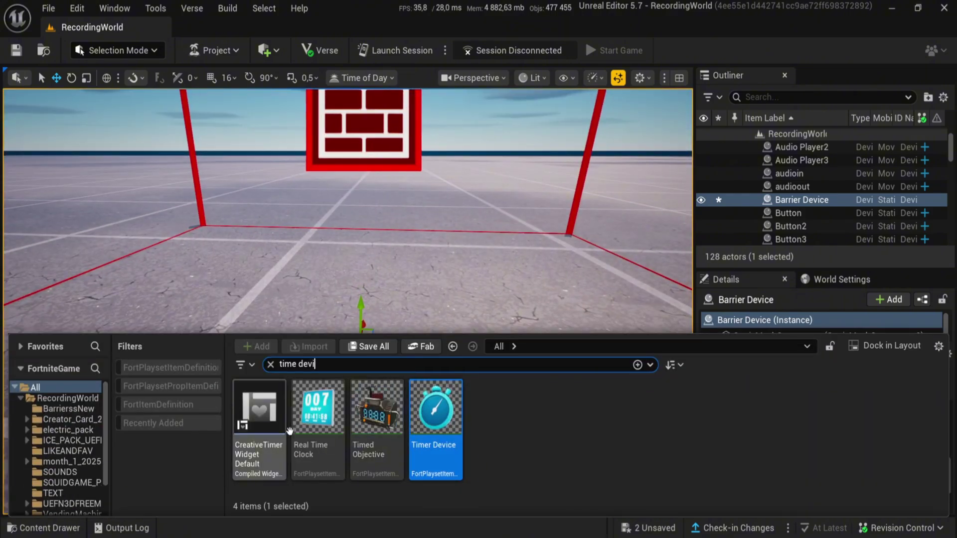
{"action": "left_click", "coordinate": [271, 364]}
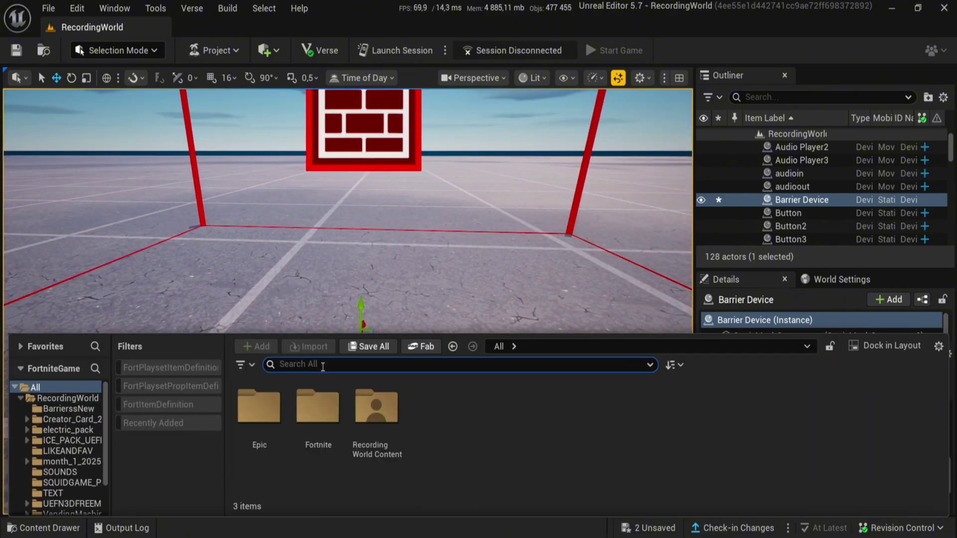
{"action": "type", "text": "troph"}
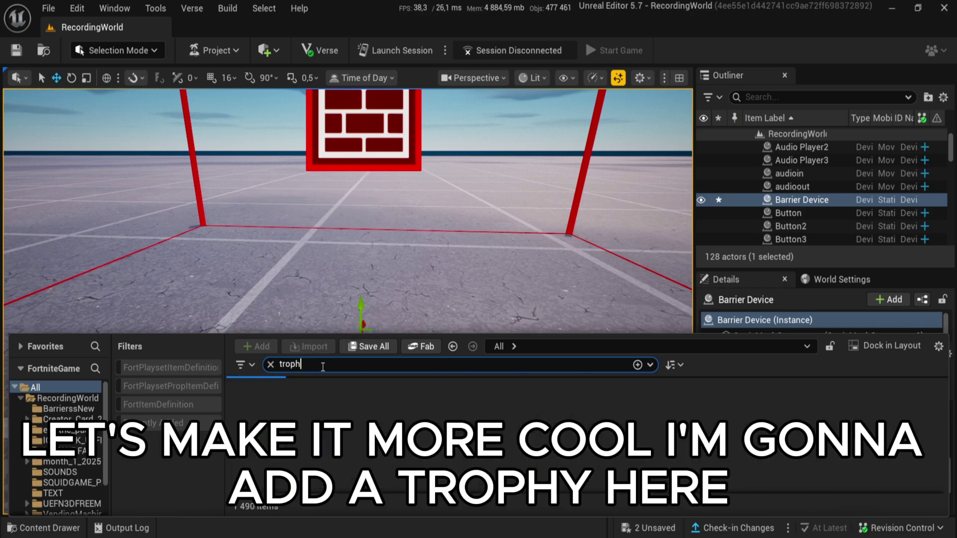
{"action": "left_click_drag", "start_coordinate": [376, 399], "coordinate": [367, 290]}
{"action": "right_click_drag", "start_coordinate": [366, 290], "coordinate": [279, 289]}
{"action": "left_click_drag", "start_coordinate": [472, 278], "coordinate": [494, 256]}
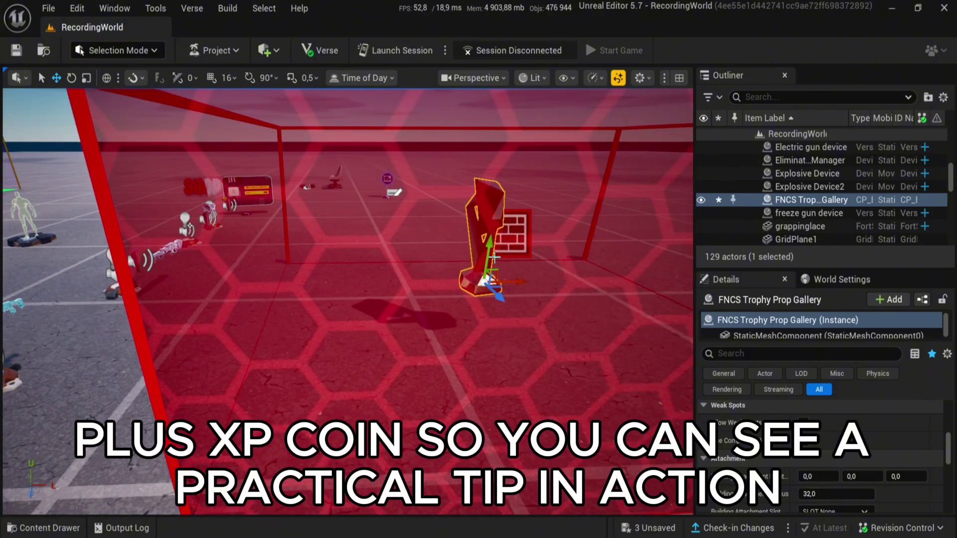
Step: Rotate the trophy so its emblem faces the front of the barrier
{"action": "right_click_drag", "start_coordinate": [487, 302], "coordinate": [568, 299]}
{"action": "key", "text": "e"}
{"action": "left_click_drag", "start_coordinate": [361, 357], "coordinate": [382, 414]}
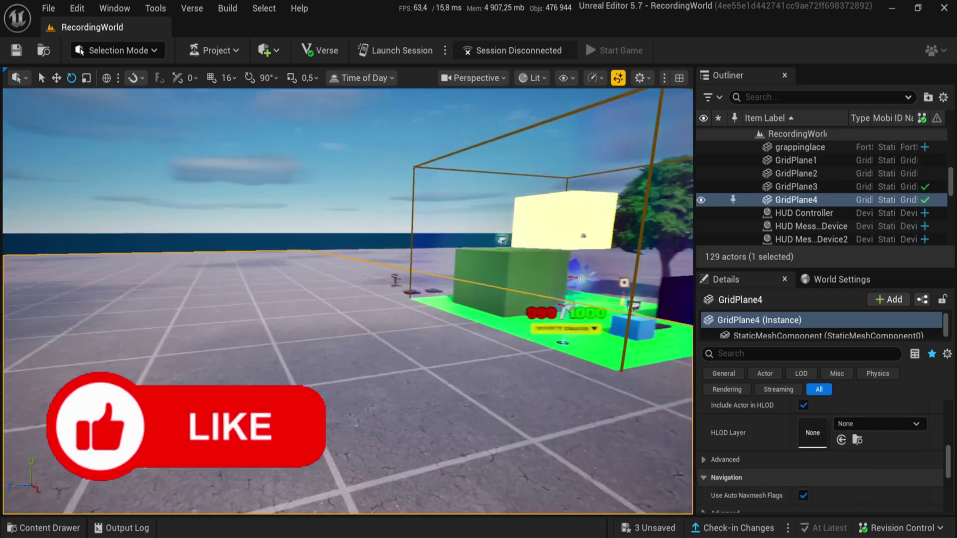
Step: Duplicate the Collectible Object2 XP coin from the green platform area and move the copy into the barrier
{"action": "key", "text": "f"}
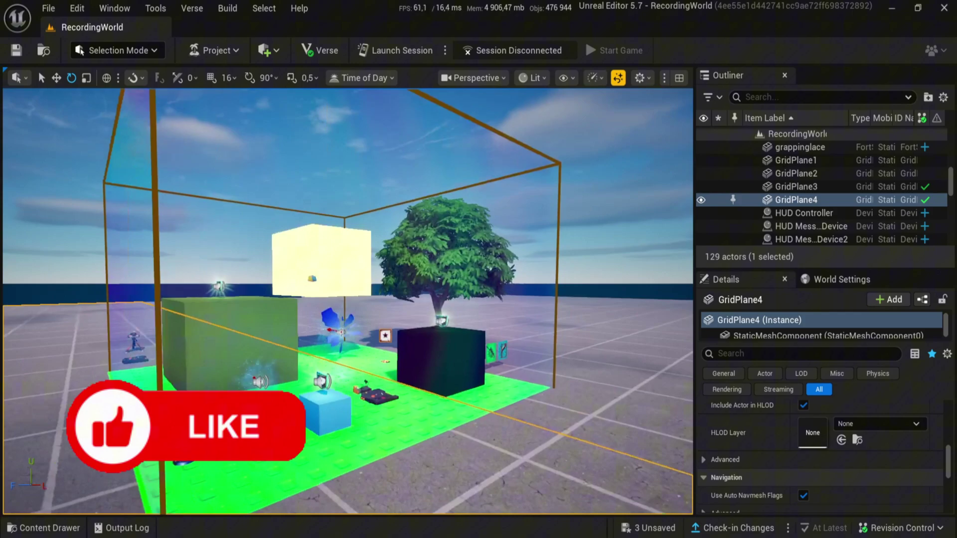
{"action": "key", "text": "f"}
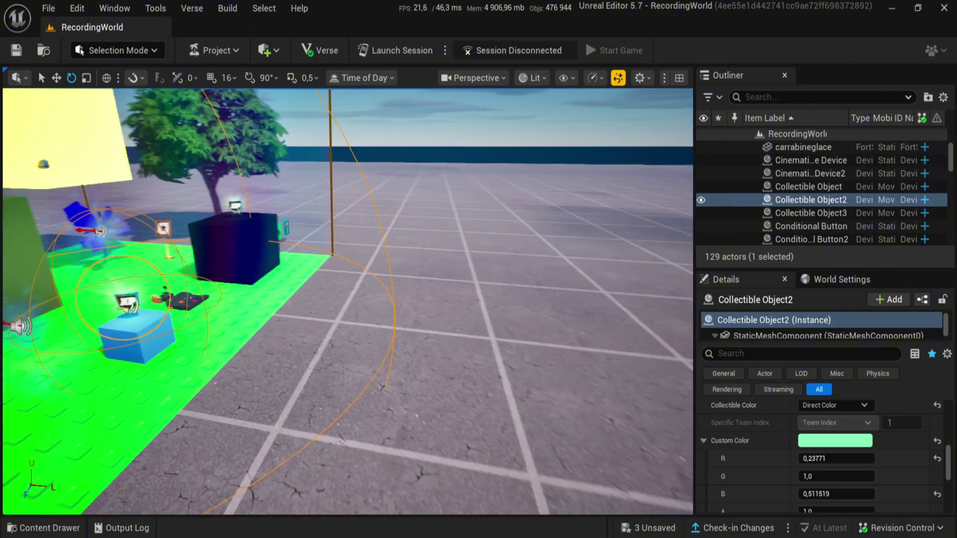
{"action": "key", "text": "ctrl+d"}
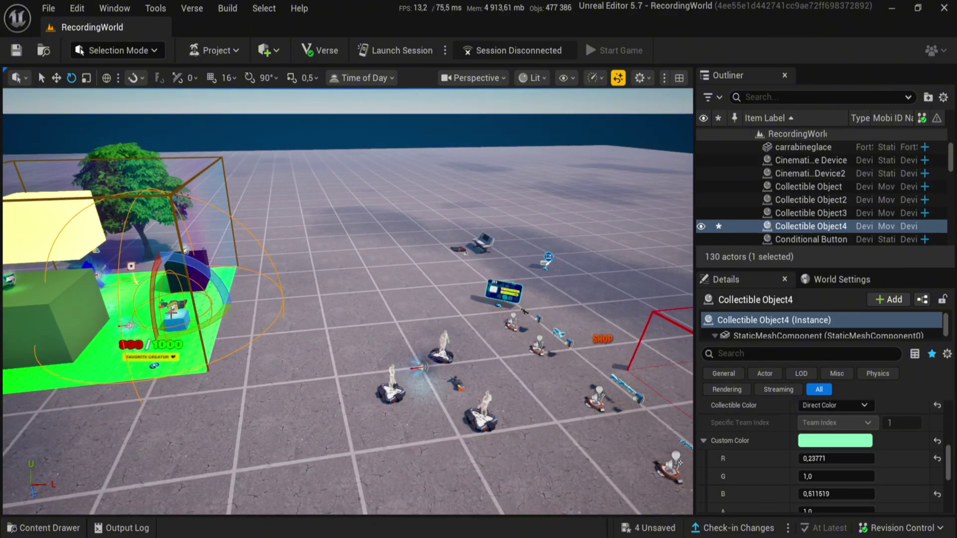
{"action": "right_click_drag", "start_coordinate": [441, 251], "coordinate": [551, 255]}
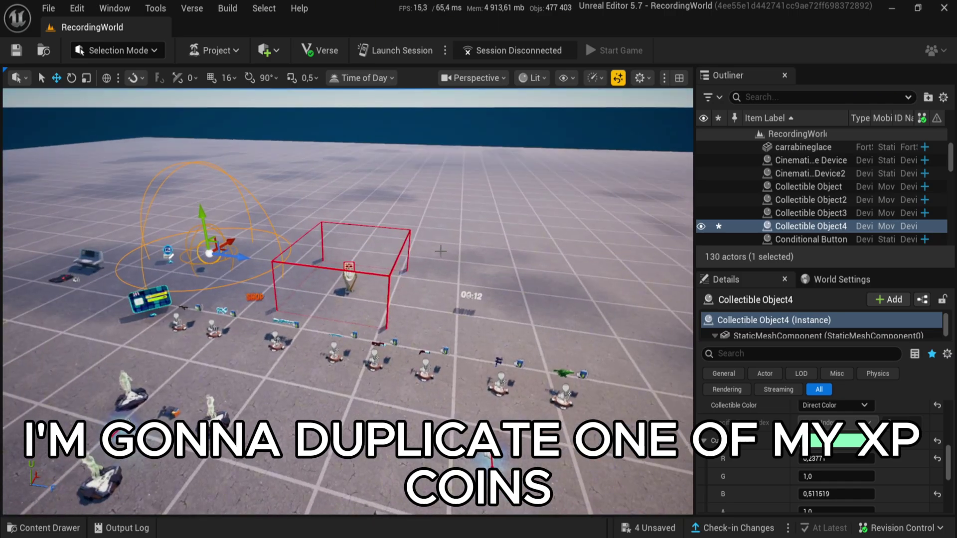
{"action": "left_click_drag", "start_coordinate": [241, 256], "coordinate": [380, 285]}
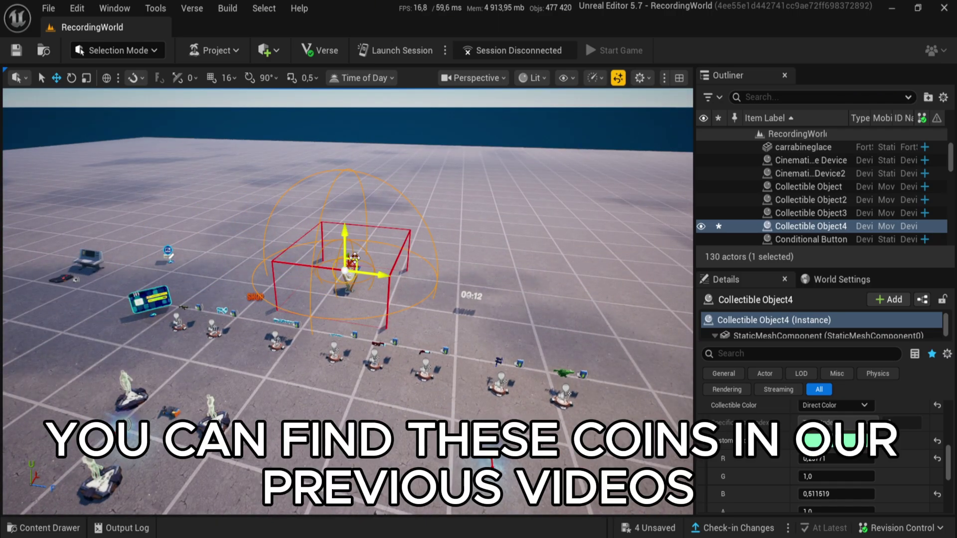
Step: Position the duplicated XP coin at the base of the trophy
{"action": "key", "text": "f"}
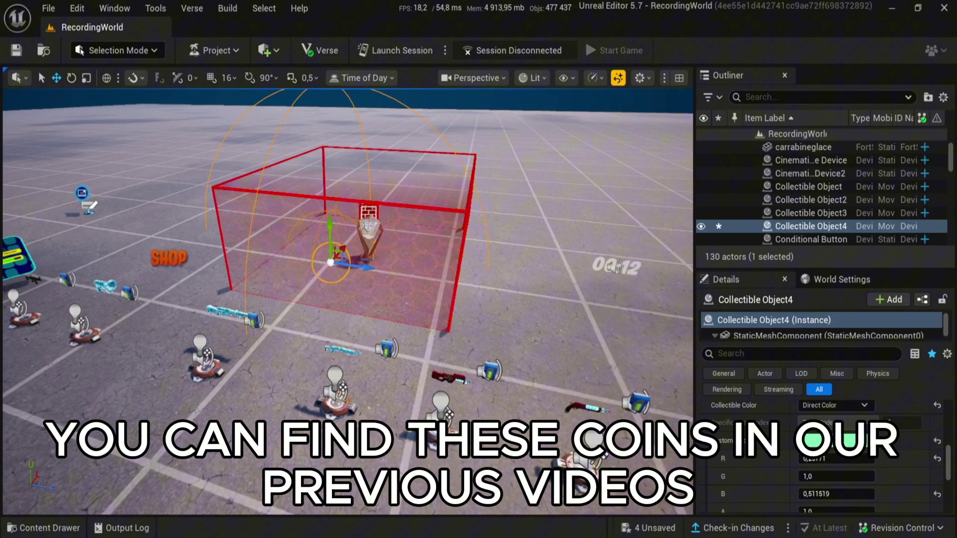
{"action": "scroll", "coordinate": [299, 289], "scroll_direction": "up", "scroll_amount": 3}
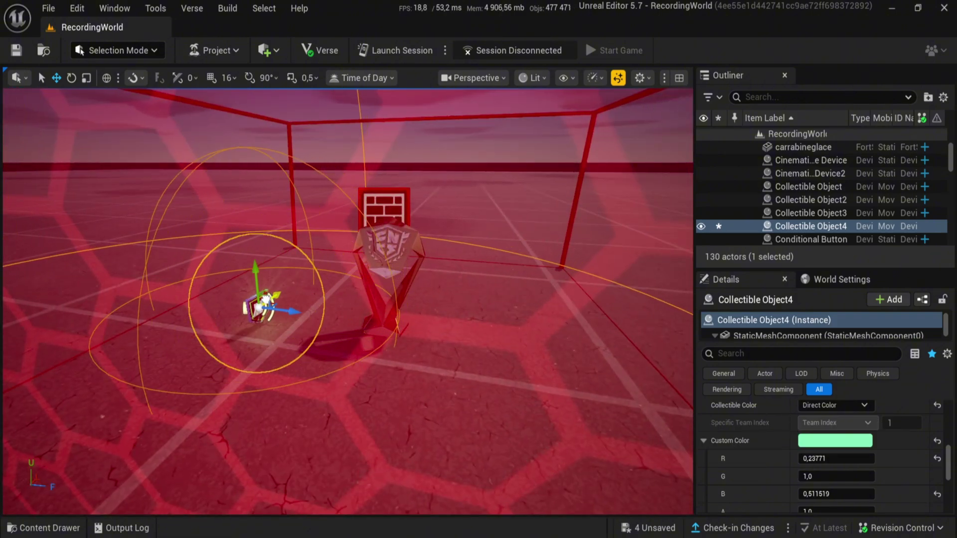
{"action": "left_click_drag", "start_coordinate": [347, 342], "coordinate": [398, 352]}
Step: Review the Barrier Device's options, including Enabled on Phase, Zone Shape and the Disable function binding
{"action": "right_click_drag", "start_coordinate": [399, 352], "coordinate": [411, 304]}
{"action": "key", "text": "s"}
{"action": "key", "text": "w"}
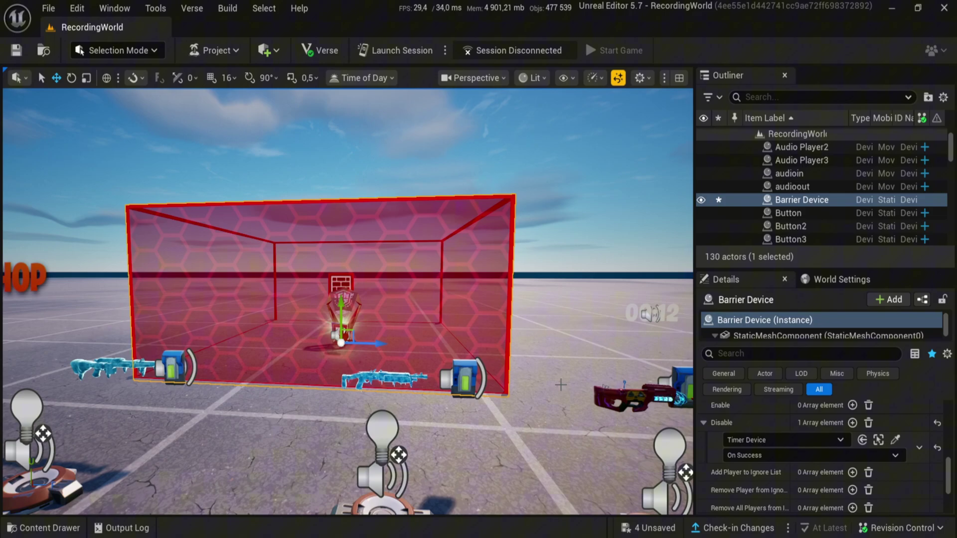
{"action": "scroll", "coordinate": [794, 439], "scroll_direction": "down", "scroll_amount": 3}
{"action": "scroll", "coordinate": [795, 440], "scroll_direction": "up", "scroll_amount": 5}
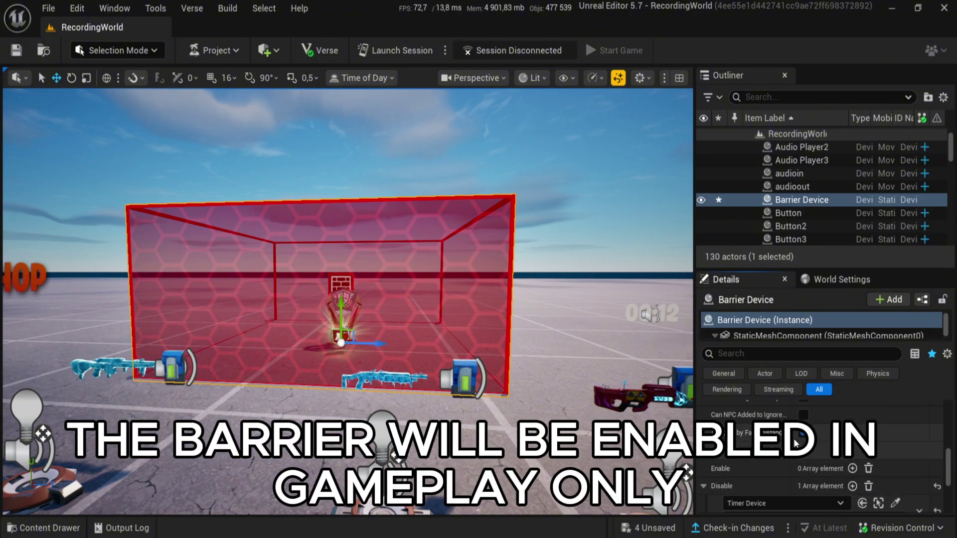
{"action": "scroll", "coordinate": [795, 443], "scroll_direction": "up", "scroll_amount": 5}
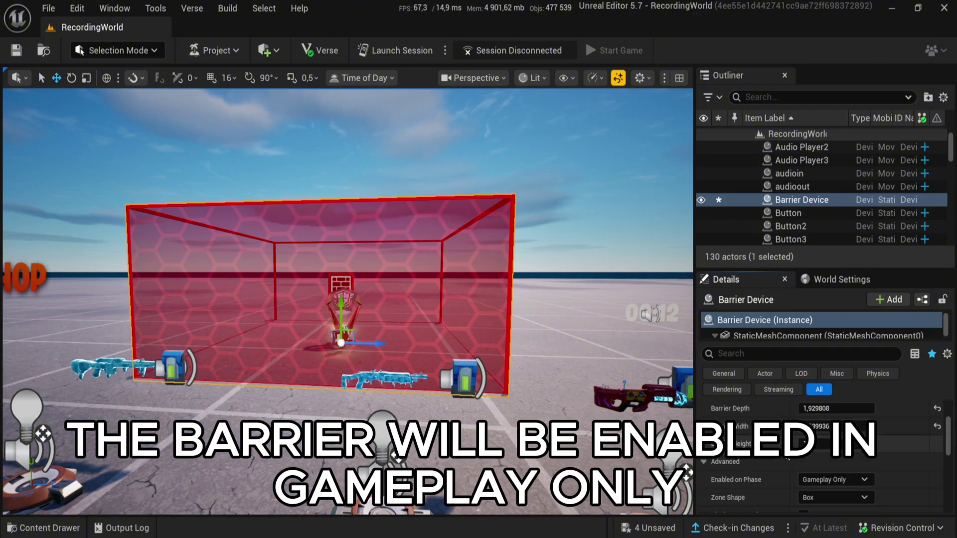
{"action": "scroll", "coordinate": [787, 457], "scroll_direction": "down", "scroll_amount": 2}
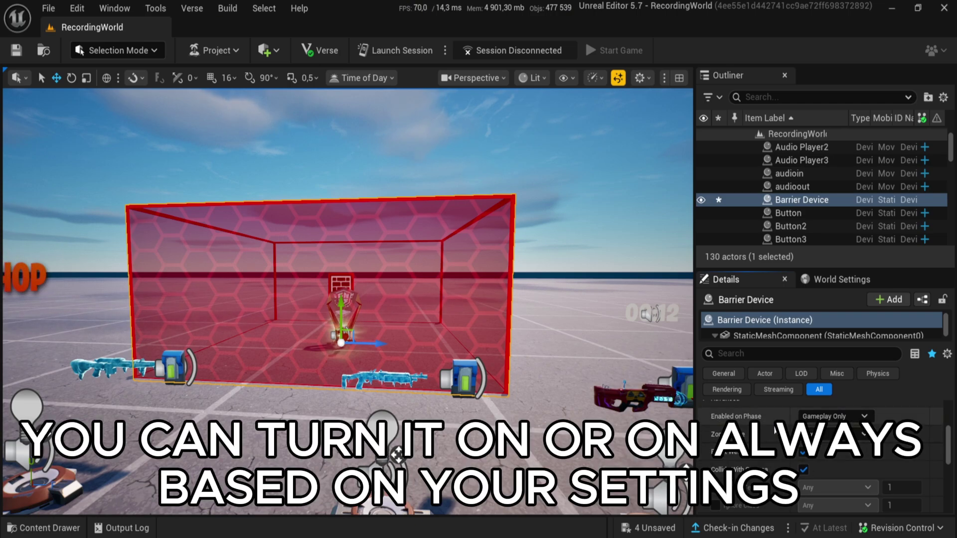
{"action": "scroll", "coordinate": [768, 434], "scroll_direction": "down", "scroll_amount": 1}
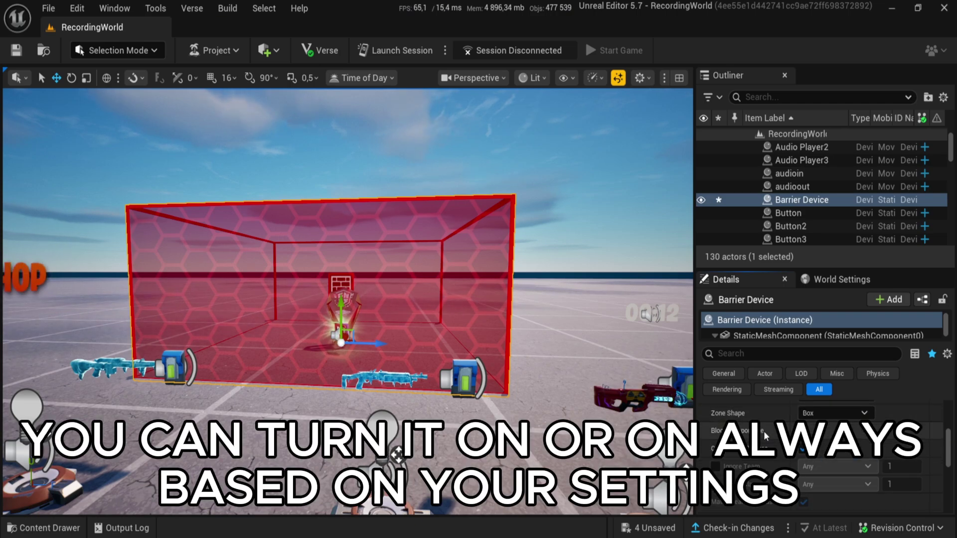
{"action": "scroll", "coordinate": [764, 433], "scroll_direction": "down", "scroll_amount": 5}
Step: Review the Timer Device's settings from Duration through its advanced options, and view the finished scene from farther back
{"action": "right_click_drag", "start_coordinate": [447, 366], "coordinate": [514, 366]}
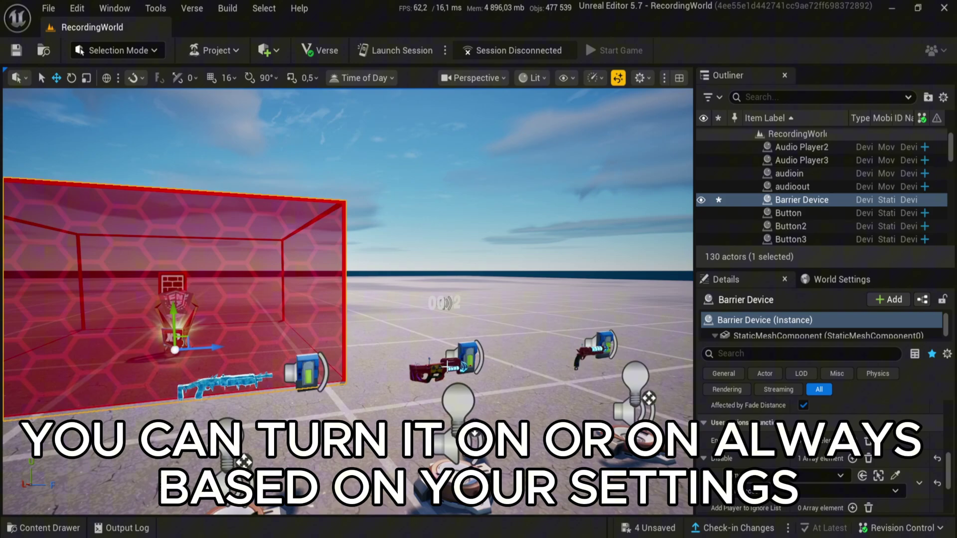
{"action": "left_click", "coordinate": [445, 305]}
{"action": "scroll", "coordinate": [773, 454], "scroll_direction": "up", "scroll_amount": 6}
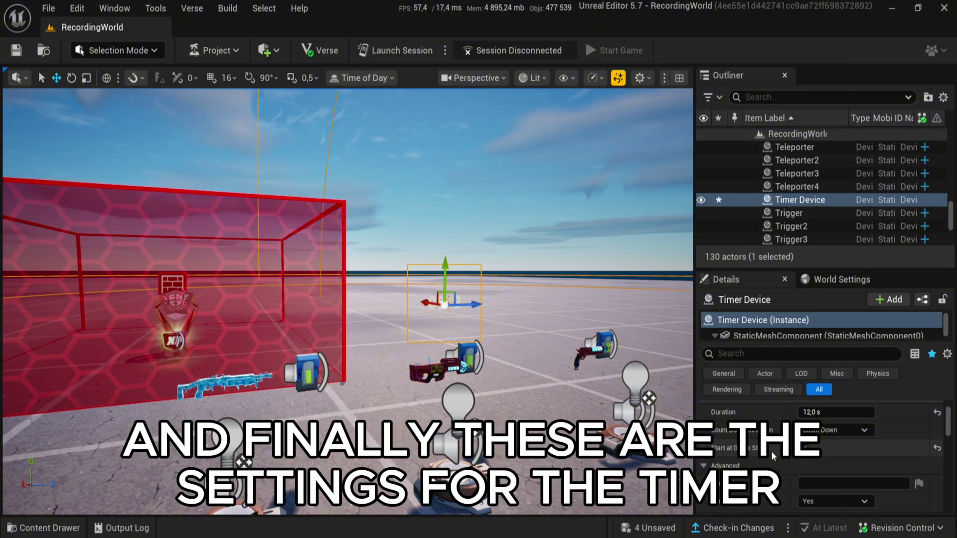
{"action": "scroll", "coordinate": [773, 456], "scroll_direction": "down", "scroll_amount": 2}
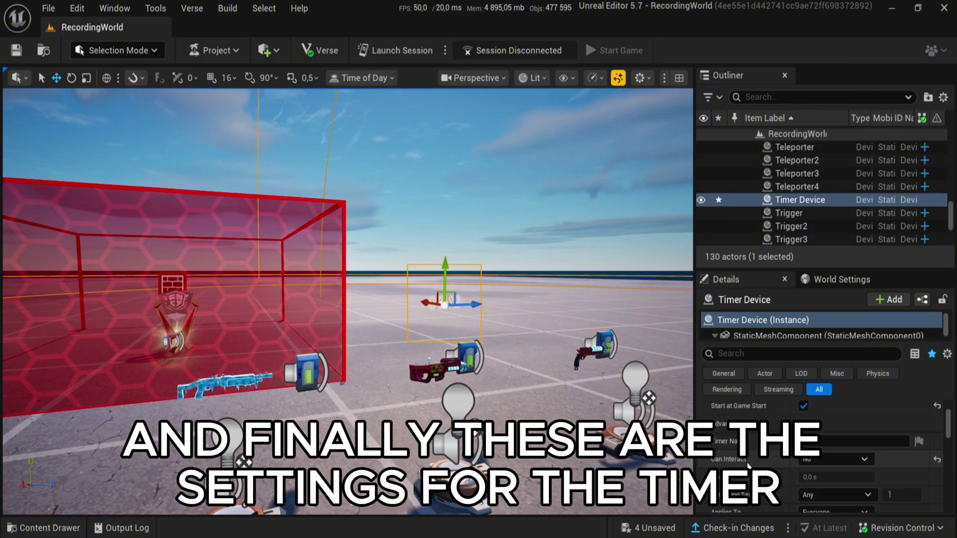
{"action": "scroll", "coordinate": [724, 471], "scroll_direction": "down", "scroll_amount": 5}
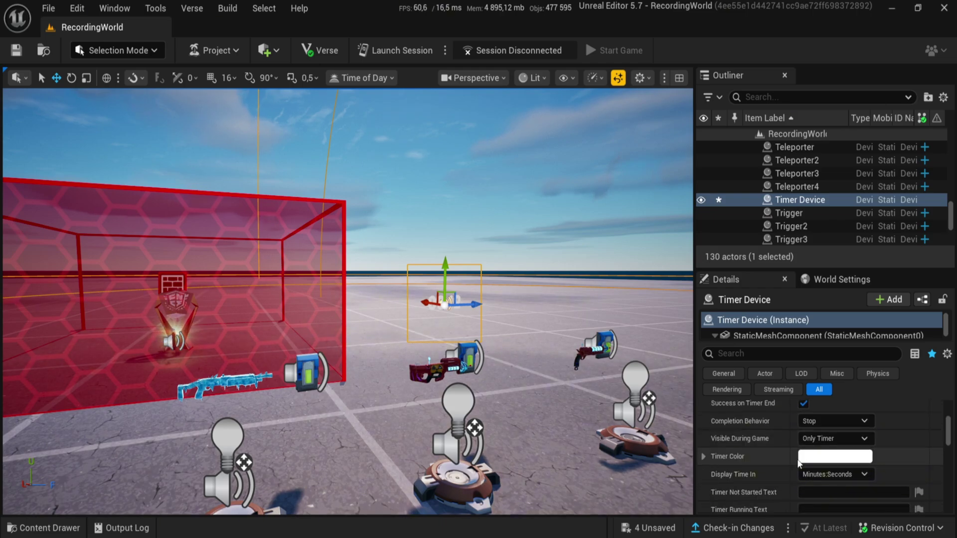
{"action": "scroll", "coordinate": [767, 454], "scroll_direction": "down", "scroll_amount": 5}
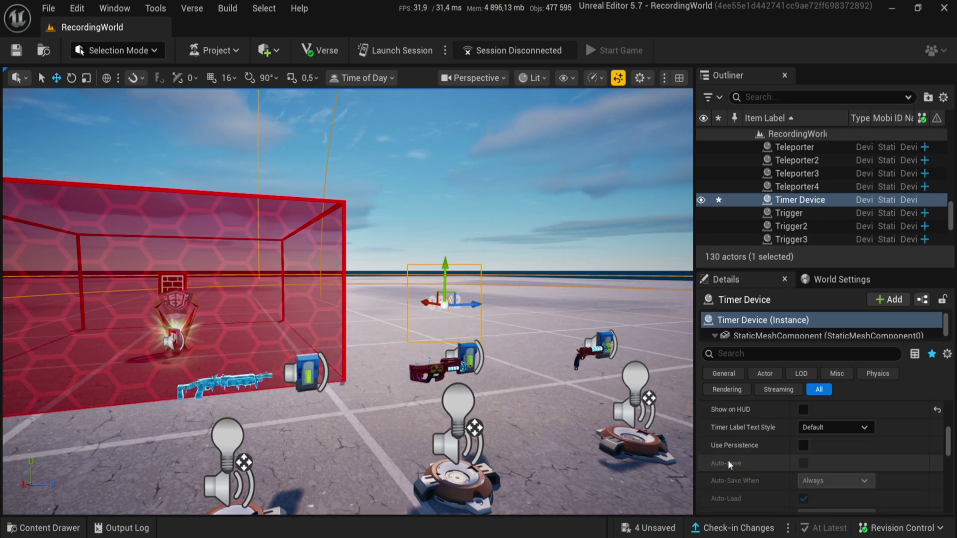
{"action": "scroll", "coordinate": [747, 445], "scroll_direction": "down", "scroll_amount": 5}
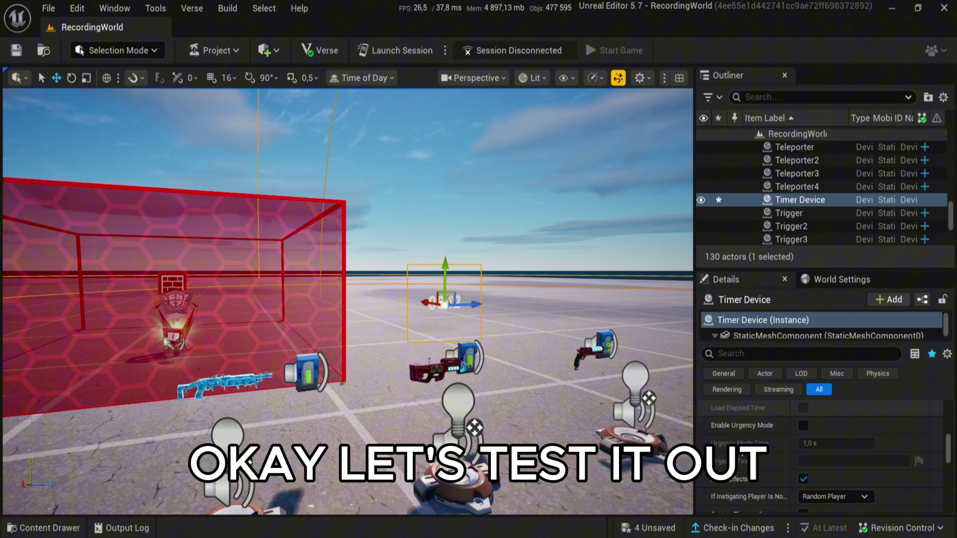
{"action": "key", "text": "s"}
{"action": "right_click_drag", "start_coordinate": [565, 439], "coordinate": [620, 454]}
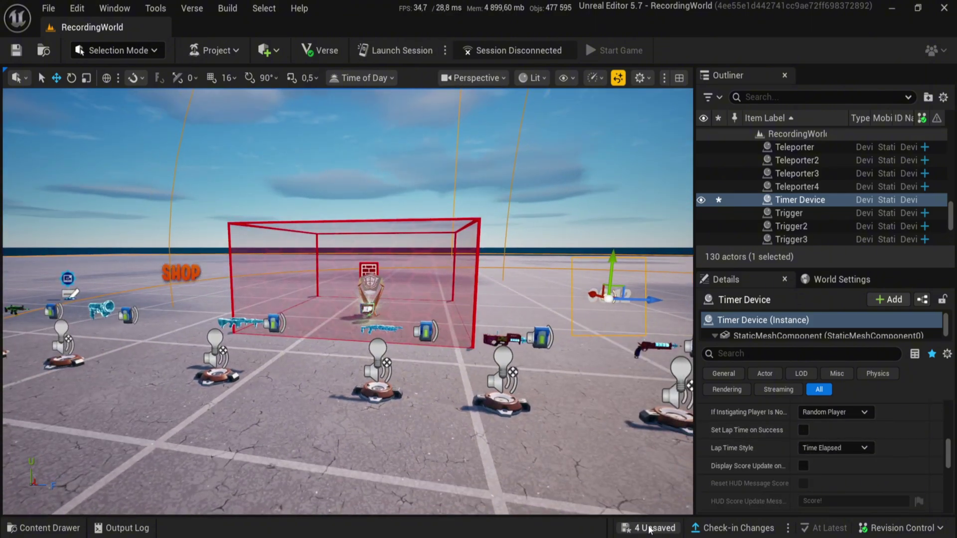